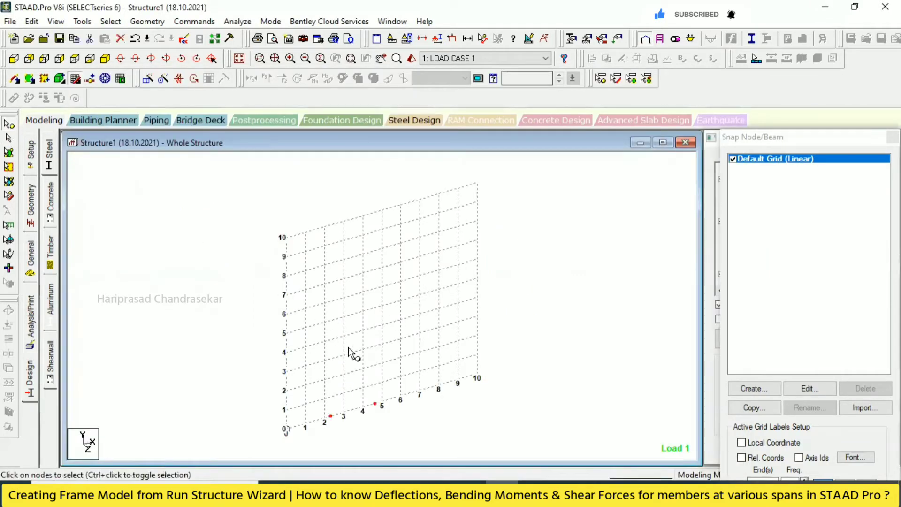
Delete the two selected nodes on the base line of the grid
key(Delete)
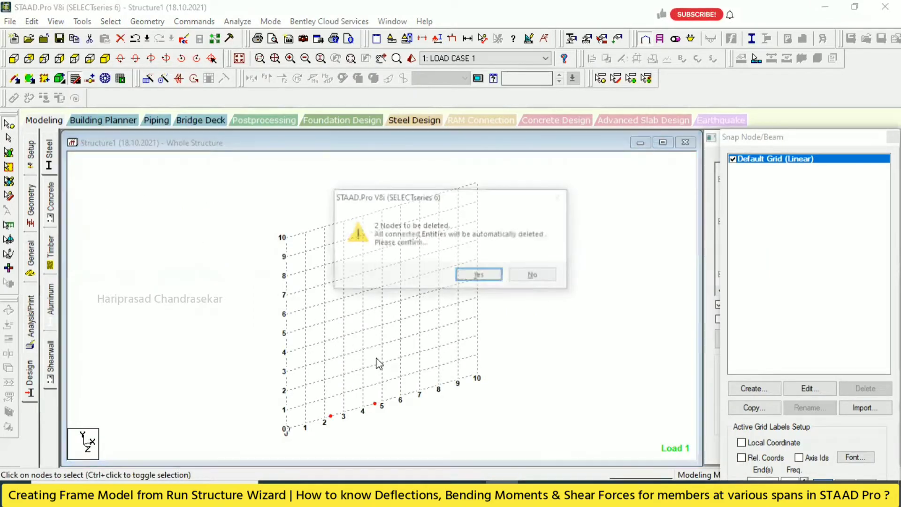
click(480, 276)
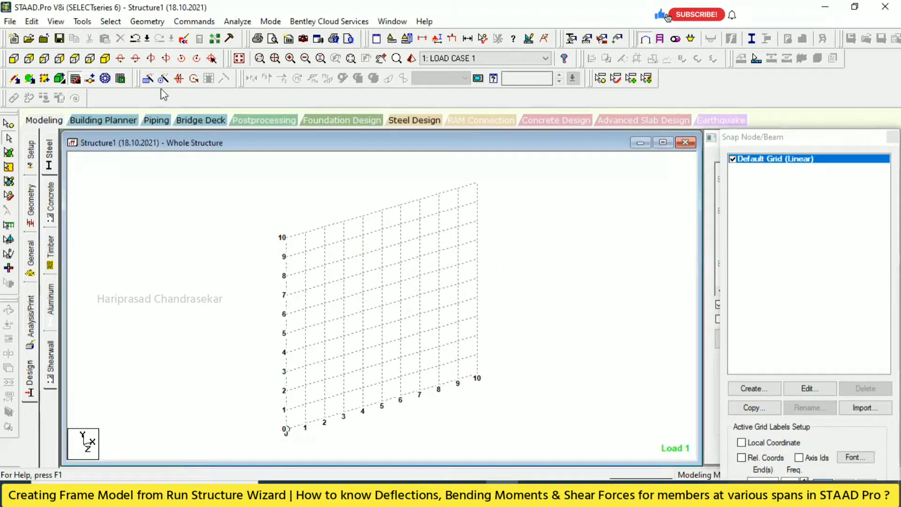
Open the Structure Wizard and insert a Bay Frame prototype from the Frame Models type
click(147, 22)
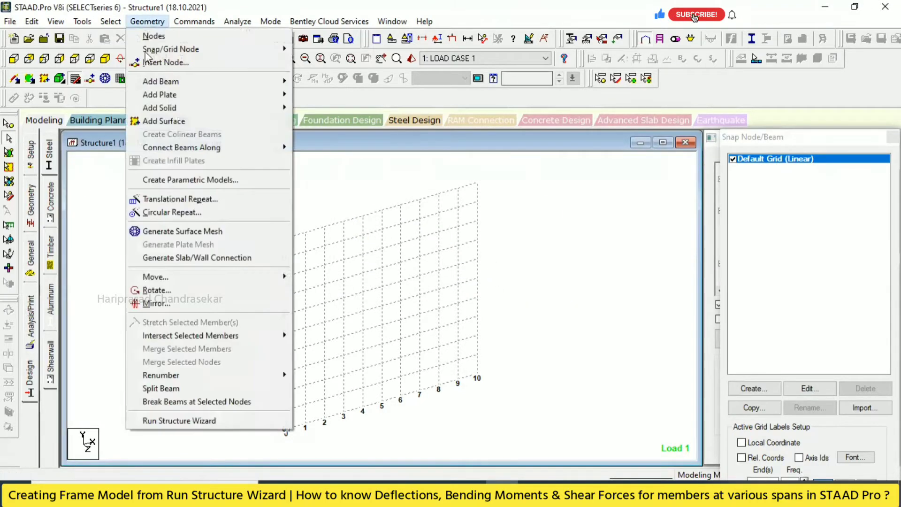
click(165, 421)
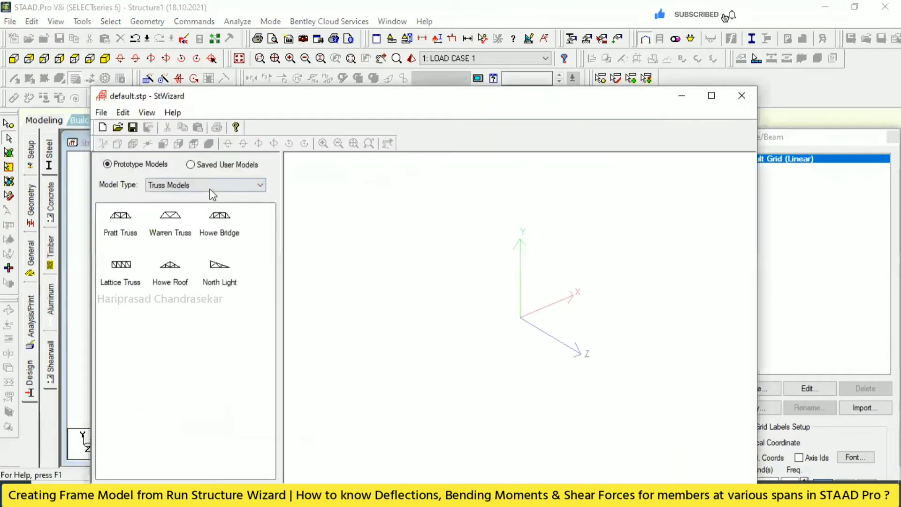
click(203, 185)
click(169, 205)
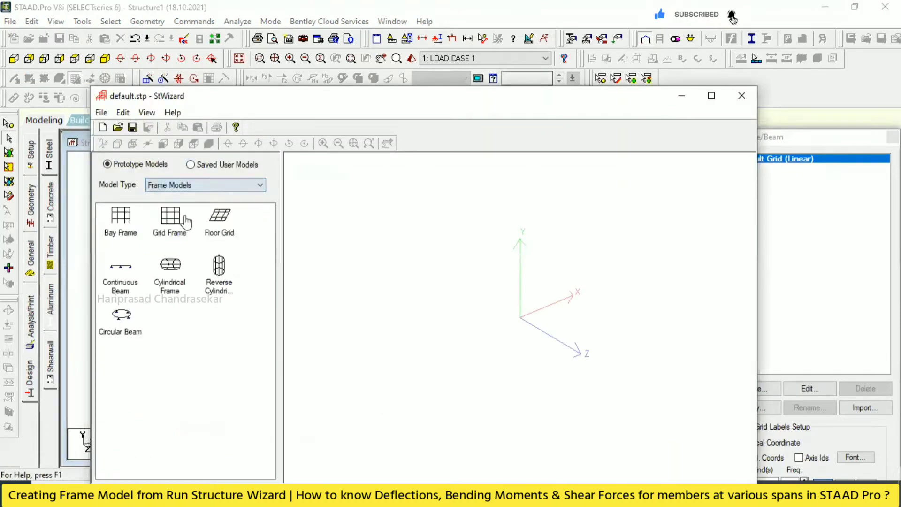
click(123, 221)
drag(125, 224, 480, 263)
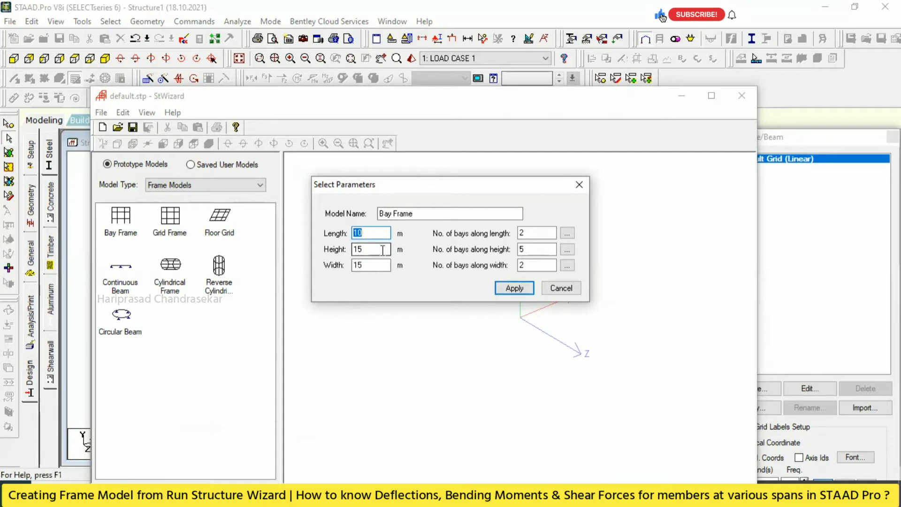
Generate the bay frame with length 20 m, height 30 m, width 10 m and 10 bays along the height
double_click(383, 265)
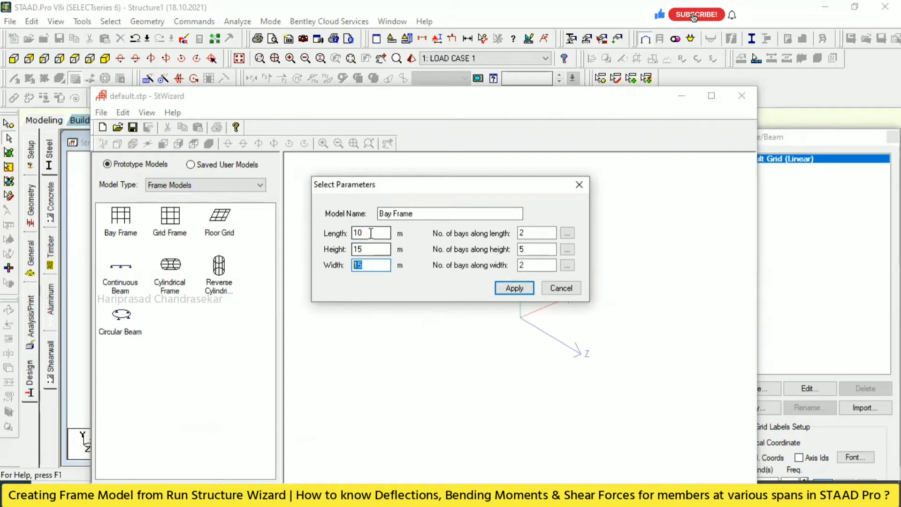
drag(371, 232, 298, 234)
text(20)
drag(382, 266, 317, 268)
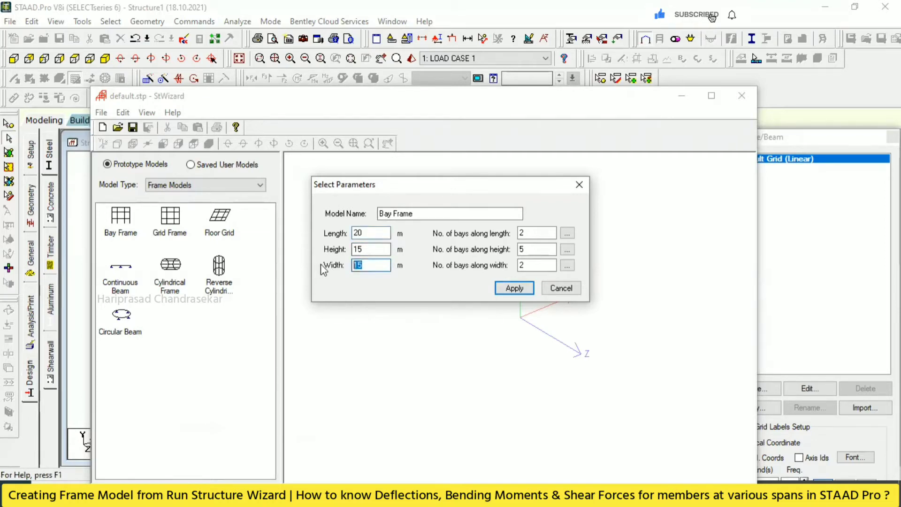
text(10)
drag(375, 248, 314, 248)
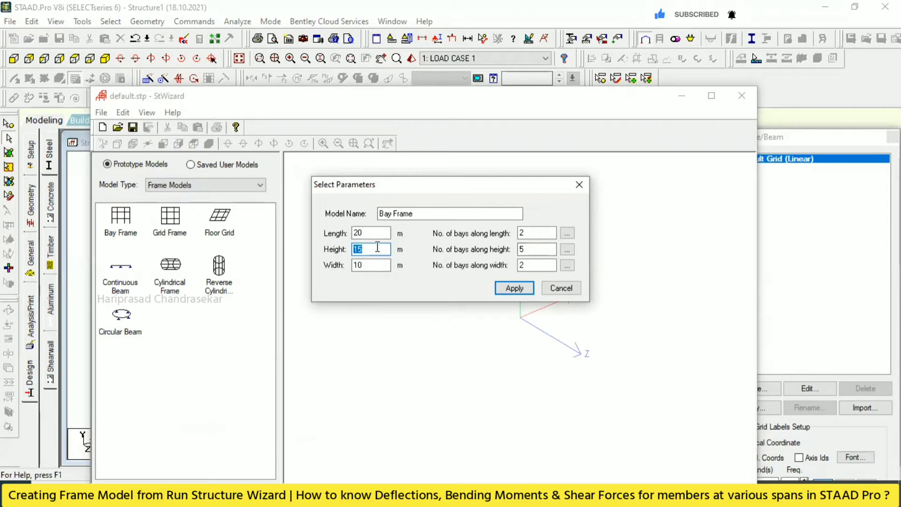
text(30)
double_click(526, 249)
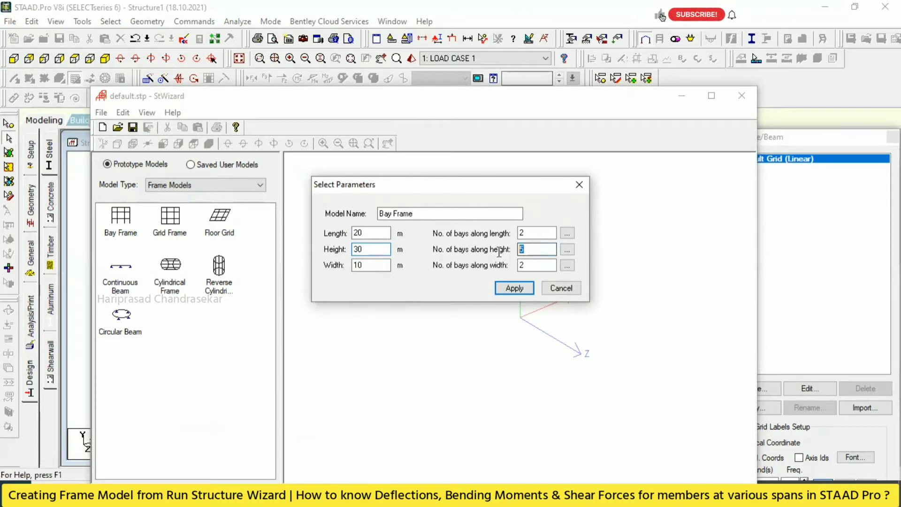
text(10)
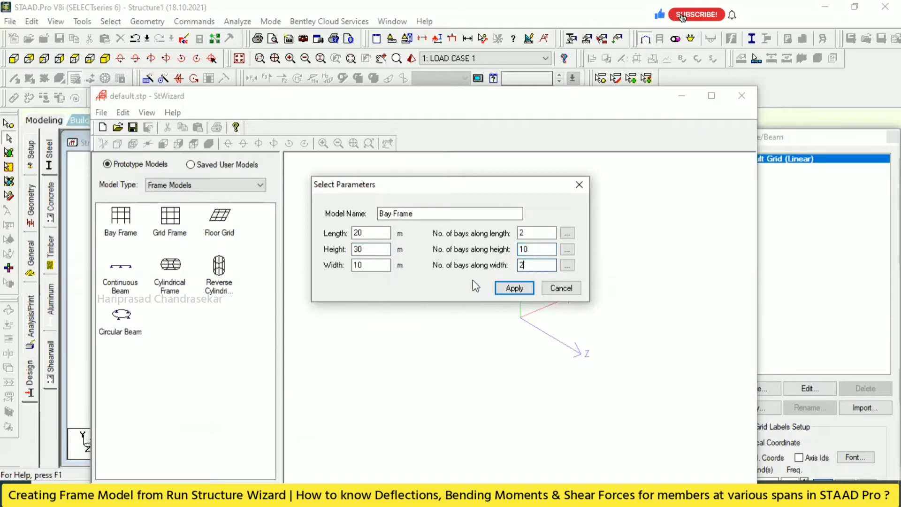
click(515, 288)
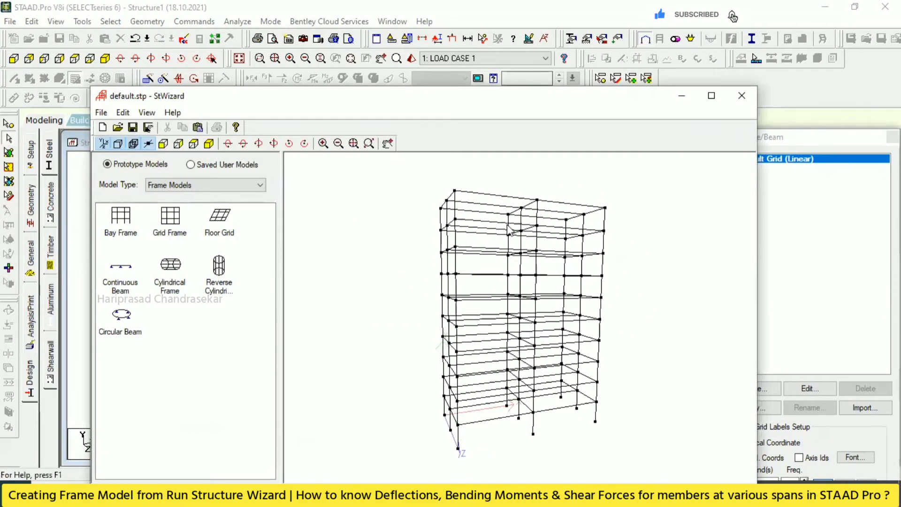
Review the generated bay frame, its parameters and the wizard's unit settings
drag(508, 228, 273, 288)
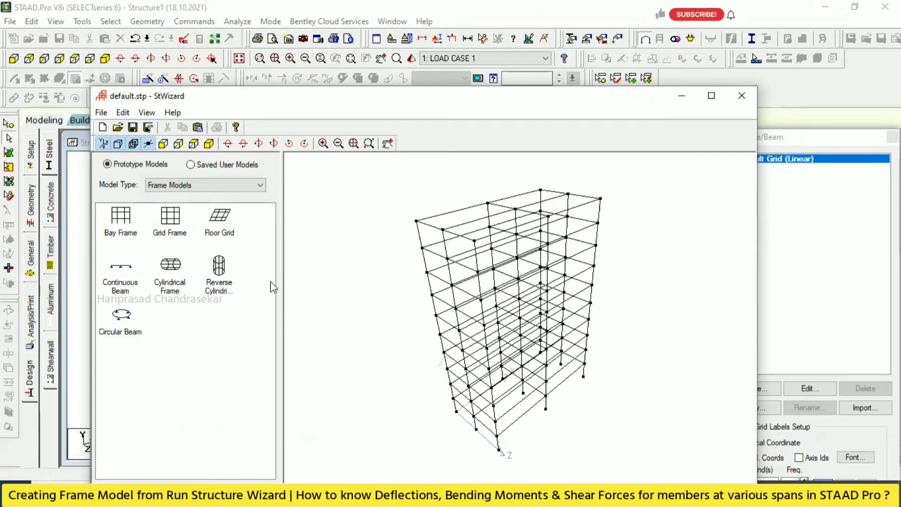
double_click(120, 221)
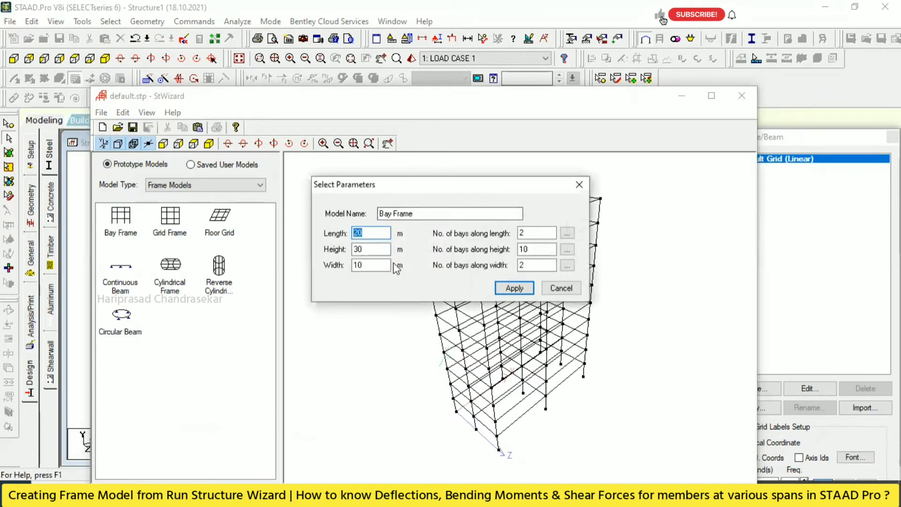
click(562, 287)
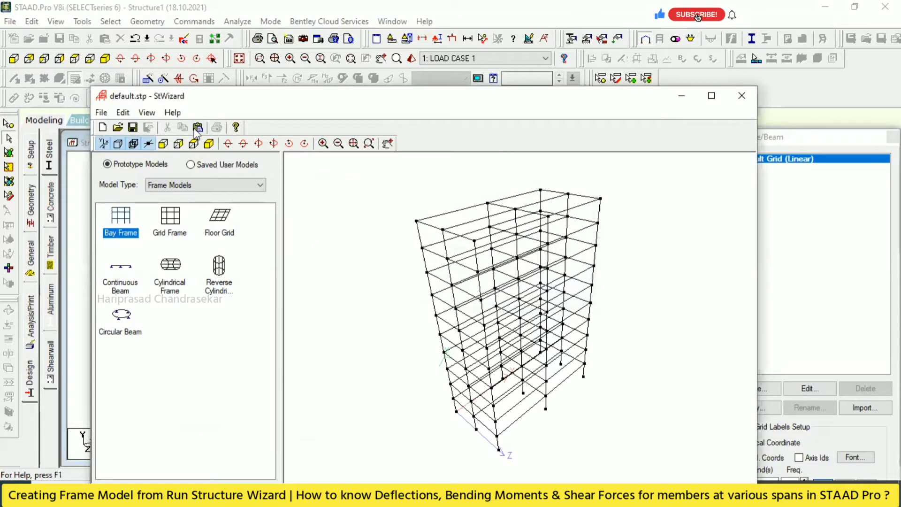
click(101, 113)
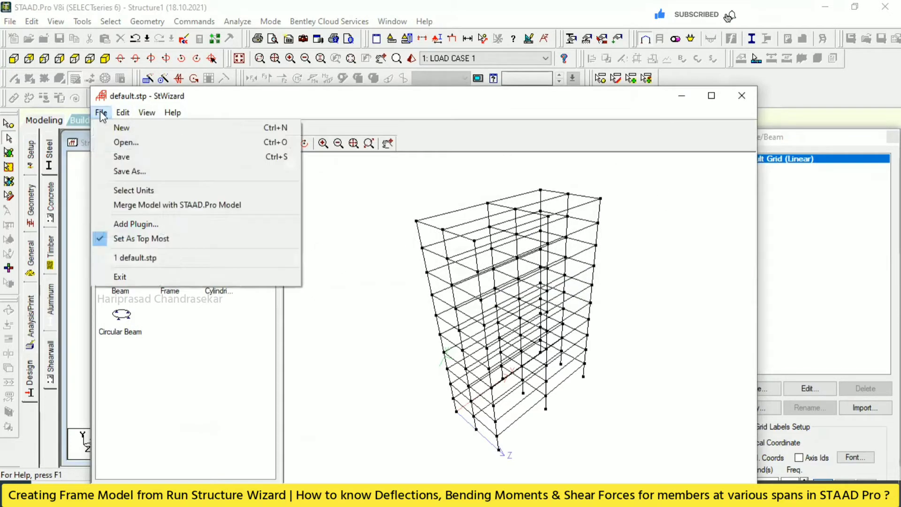
click(133, 190)
click(512, 270)
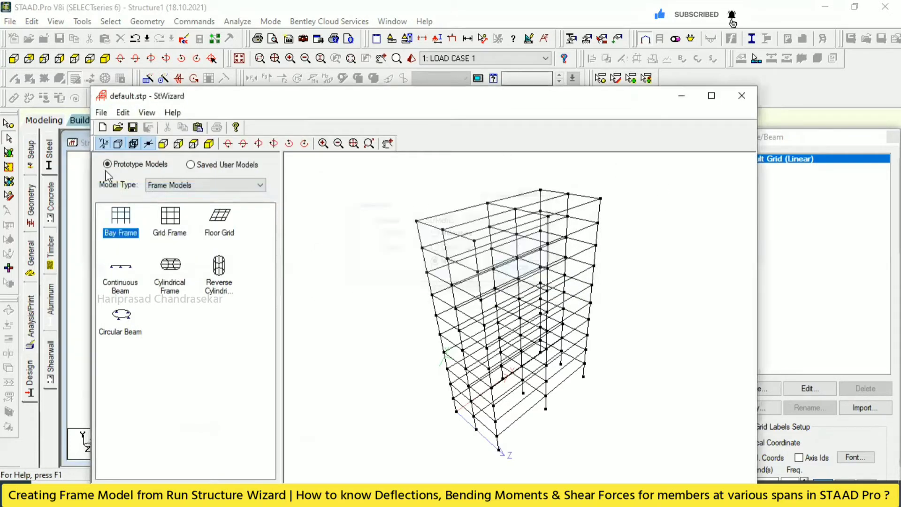
Merge the bay frame into the STAAD.Pro model with X, Y and Z offsets of 0 m
click(101, 113)
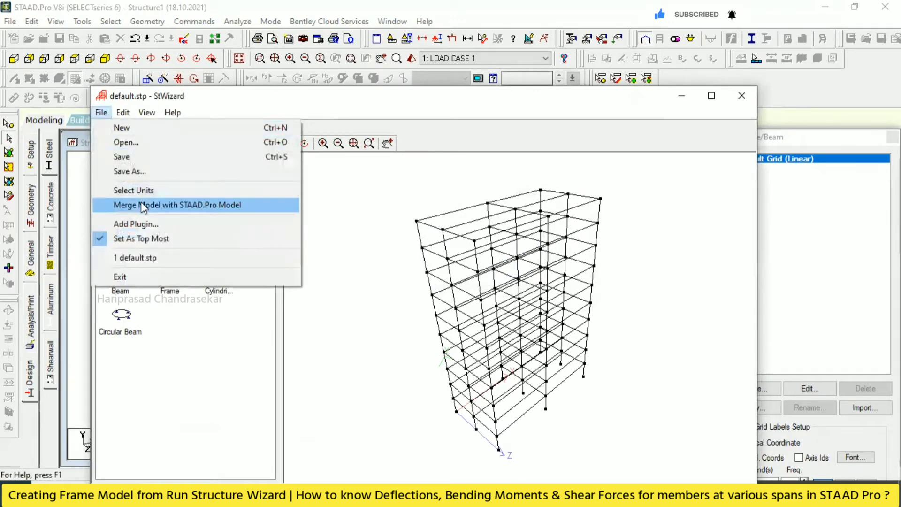
click(143, 205)
click(465, 271)
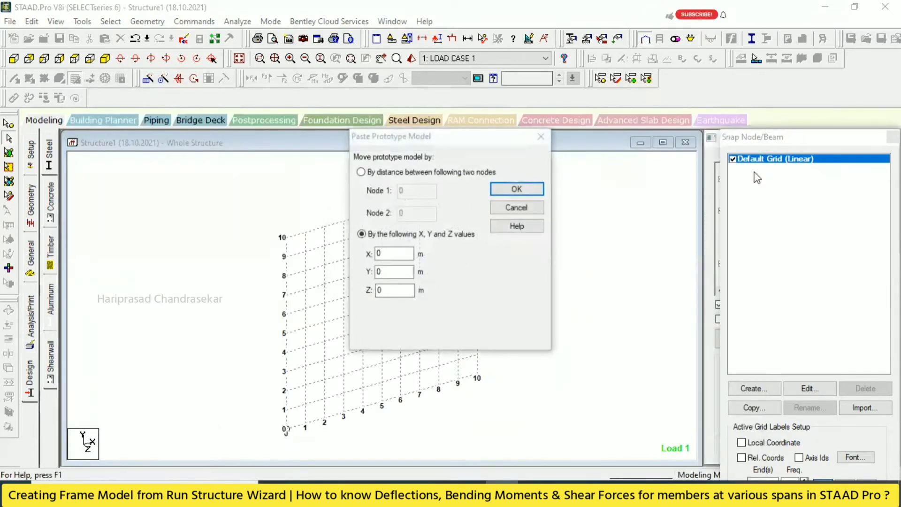
click(526, 189)
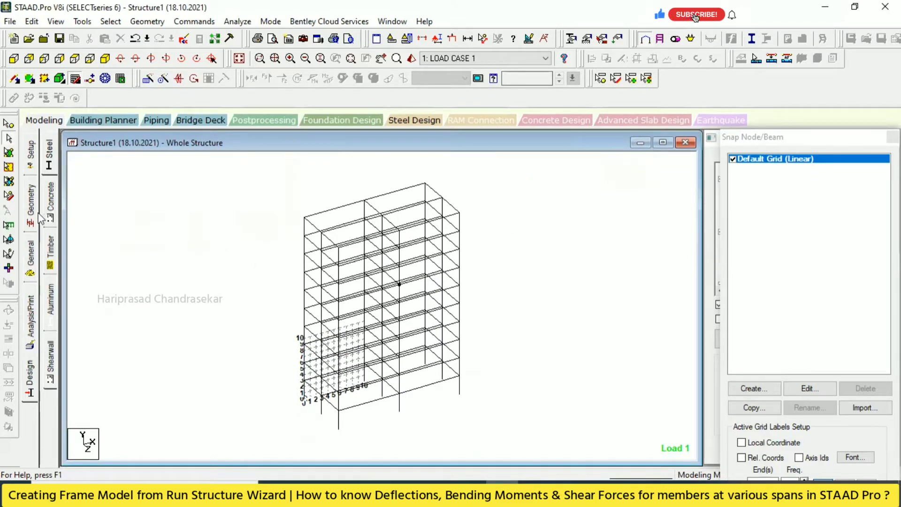
Create a fixed support definition for the structure
click(31, 251)
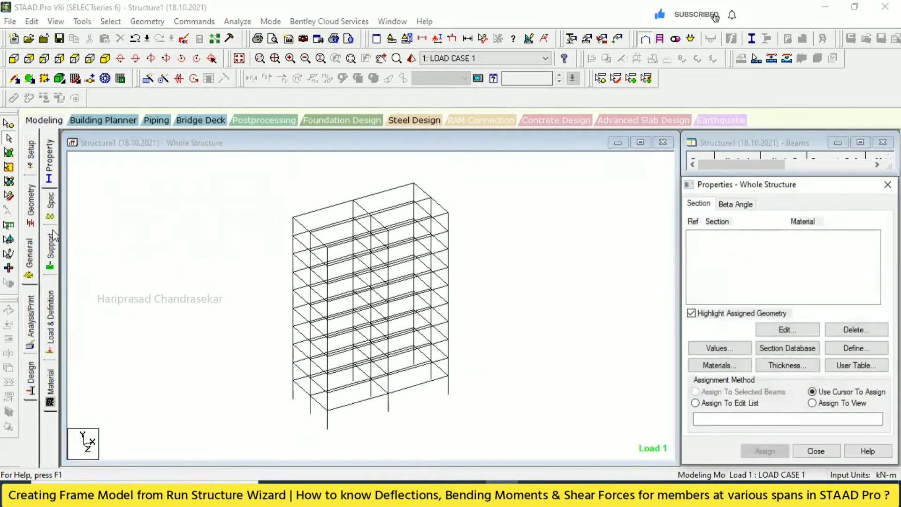
click(50, 251)
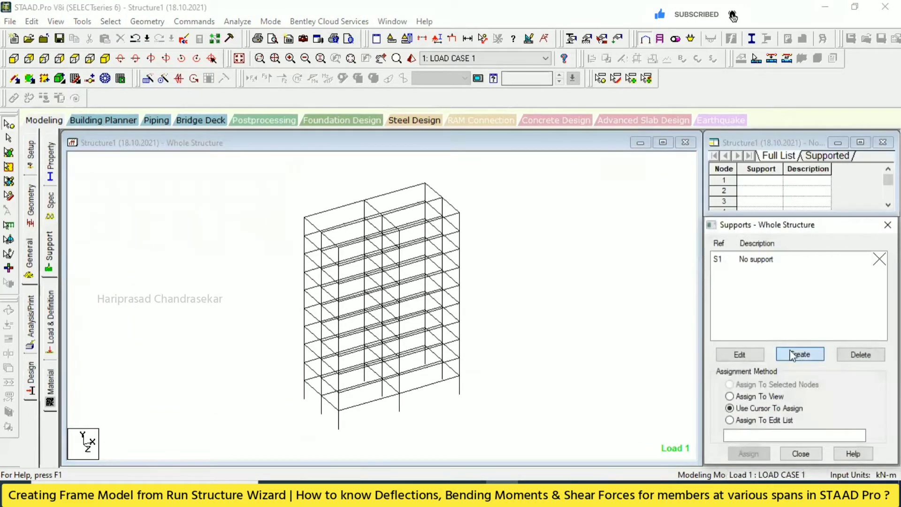
click(799, 355)
click(723, 465)
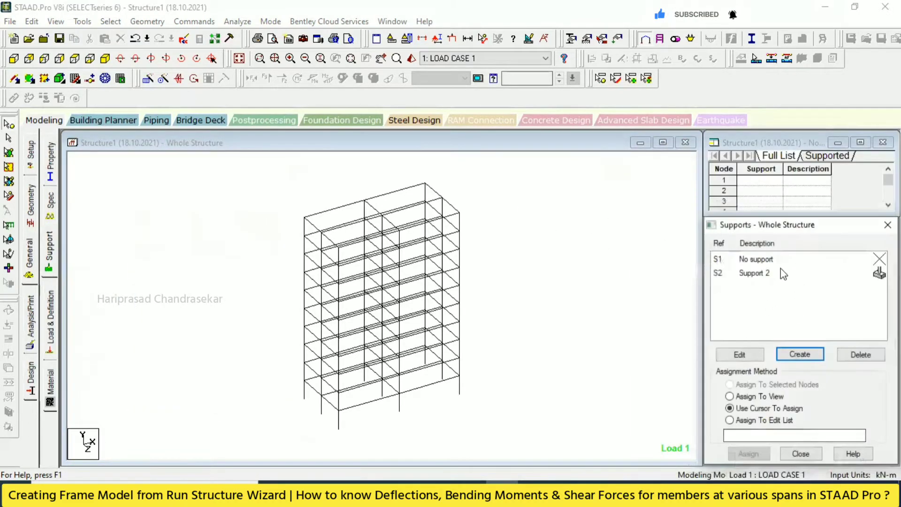
Assign the fixed support to all column base nodes of the frame
click(18, 62)
drag(503, 418, 312, 459)
click(757, 455)
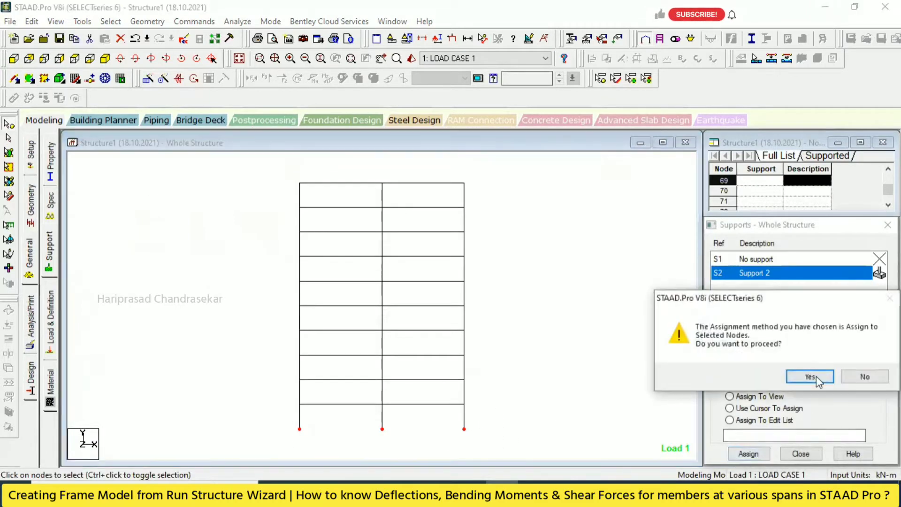
click(821, 376)
click(105, 59)
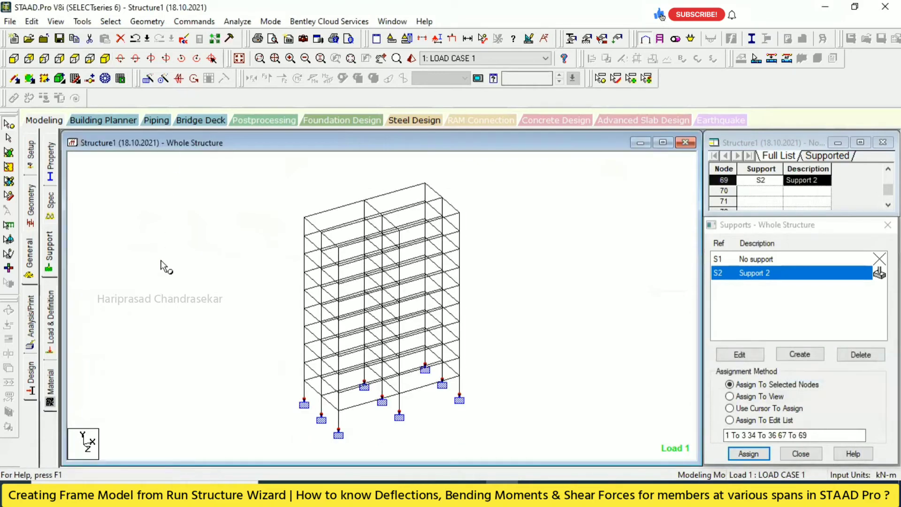
Define a rectangular concrete section with YD 0.4 m and ZD 0.4 m
click(51, 200)
click(51, 158)
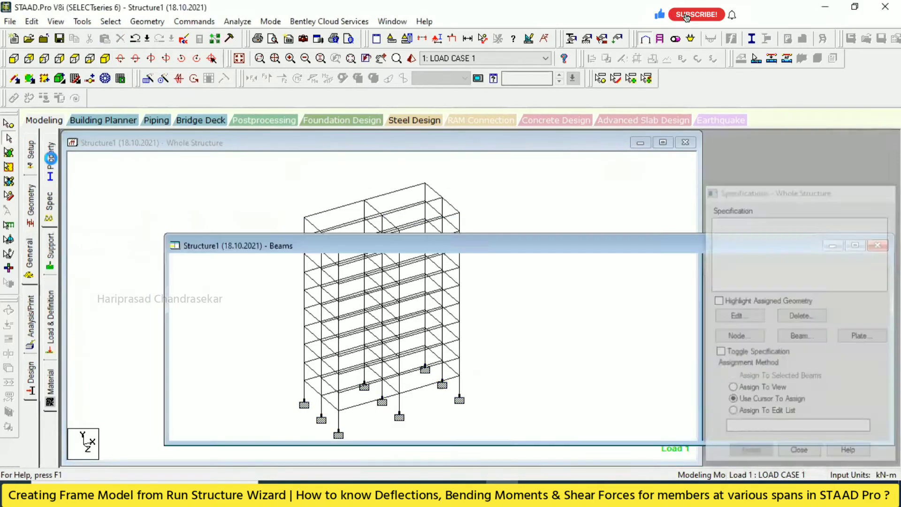
click(856, 348)
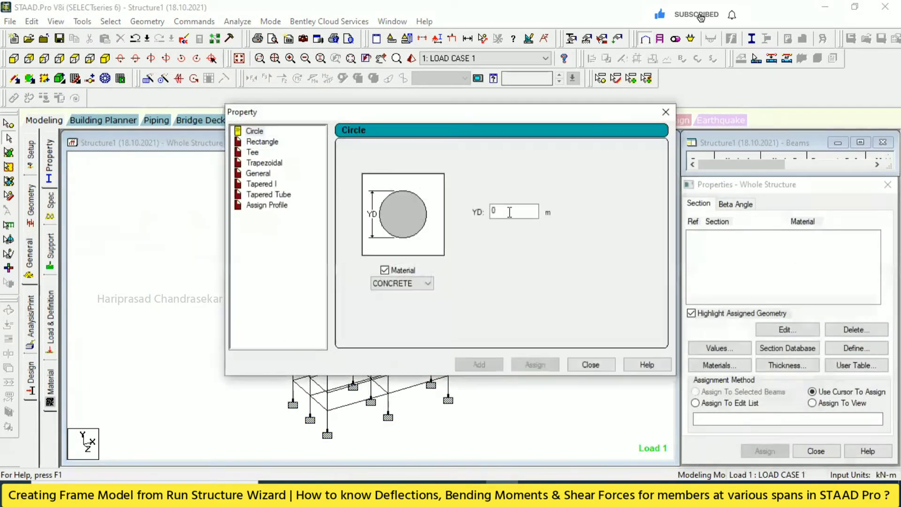
click(263, 141)
click(503, 202)
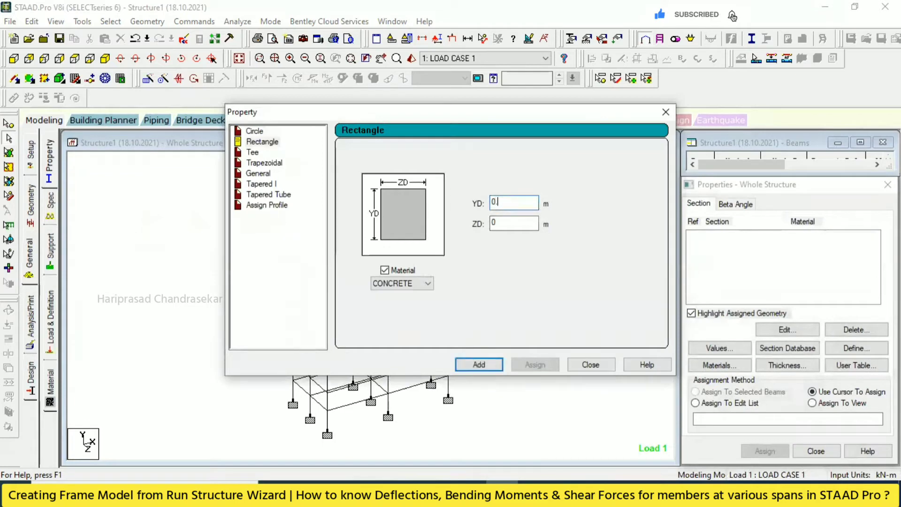
key(BackSpace)
key(BackSpace)
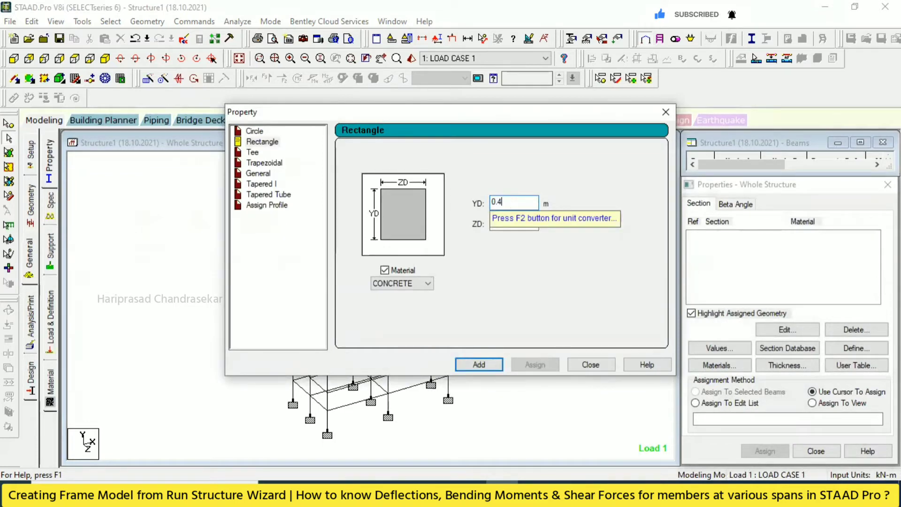
click(509, 223)
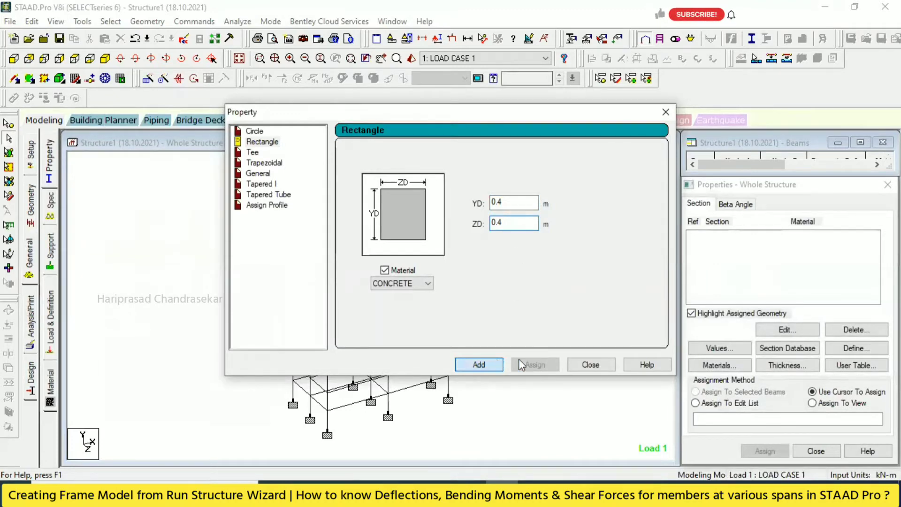
click(479, 365)
click(590, 365)
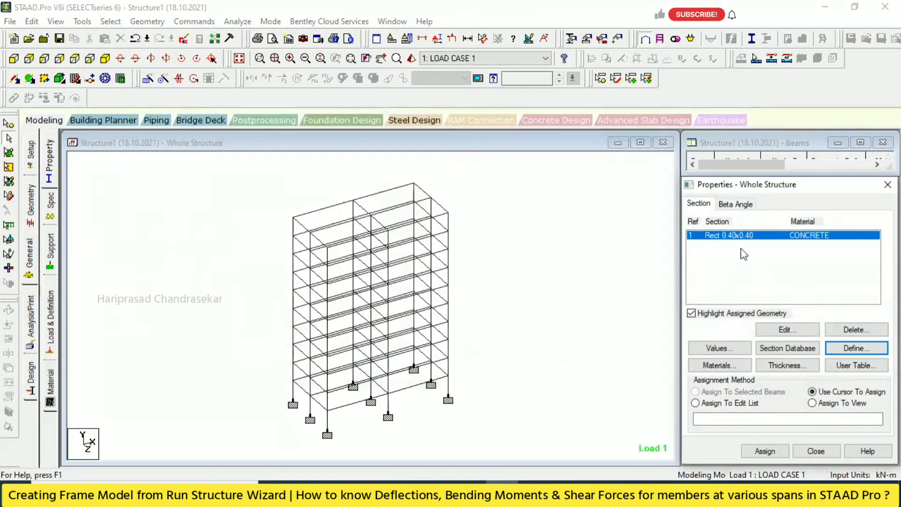
Assign the 0.40x0.40 rectangular section to all members using the Assign To View method
click(812, 403)
click(765, 451)
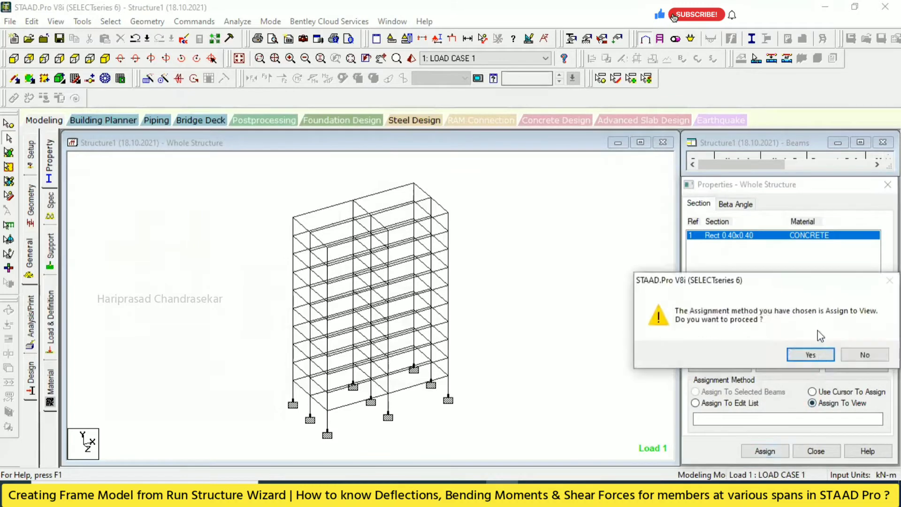
click(804, 355)
click(545, 208)
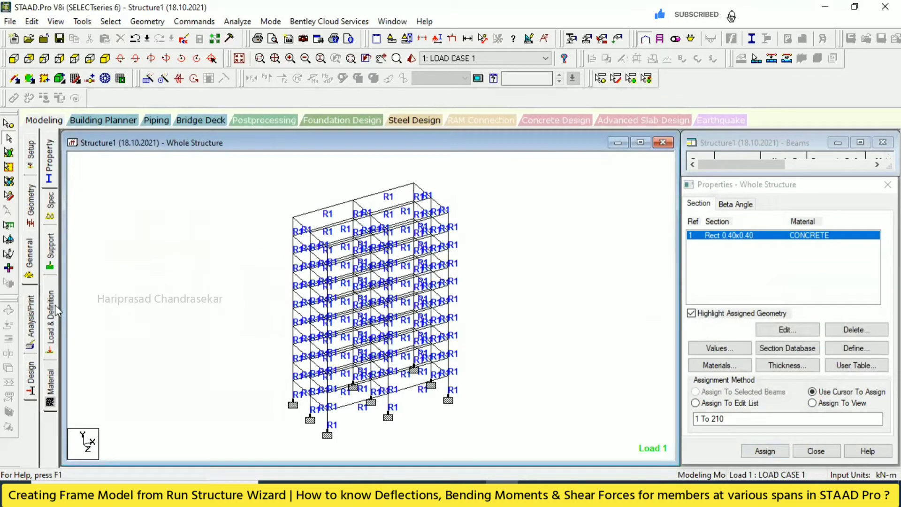
Delete the existing load case "LOAD CASE 1" from the load case details and confirm the deletion
click(50, 319)
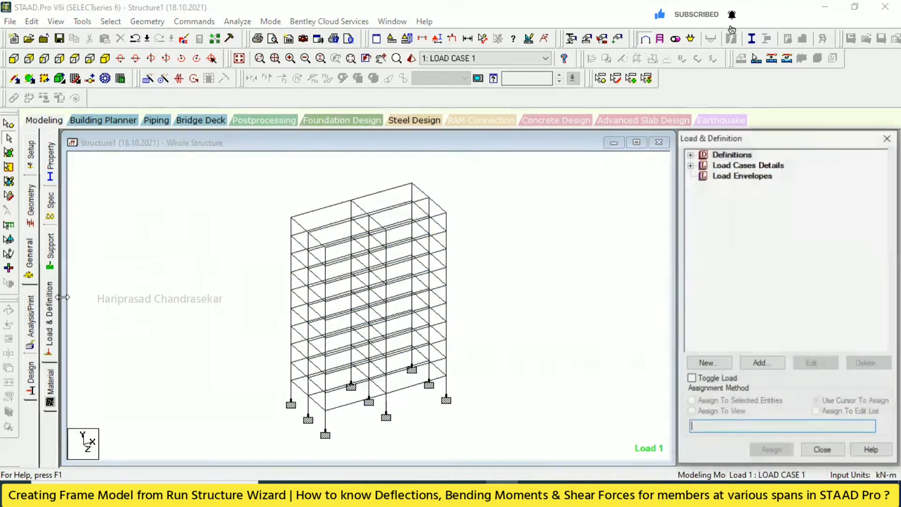
click(691, 164)
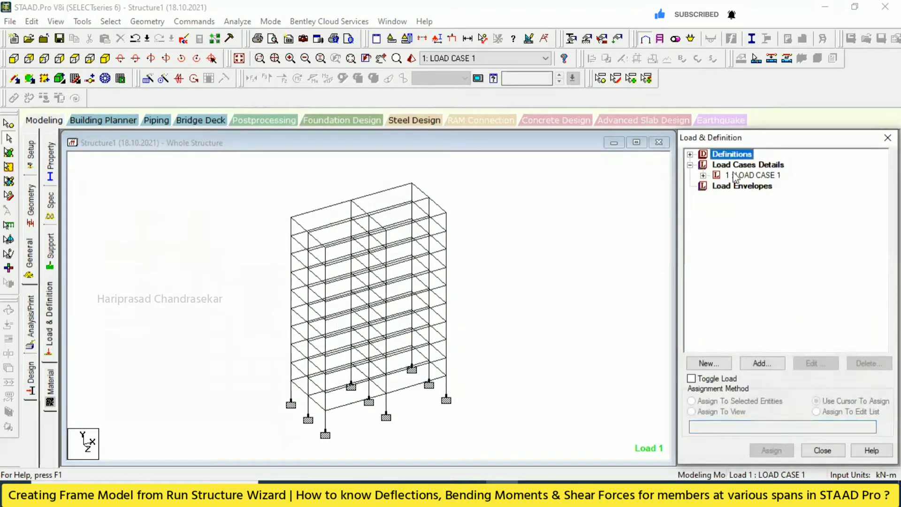
click(703, 175)
click(750, 175)
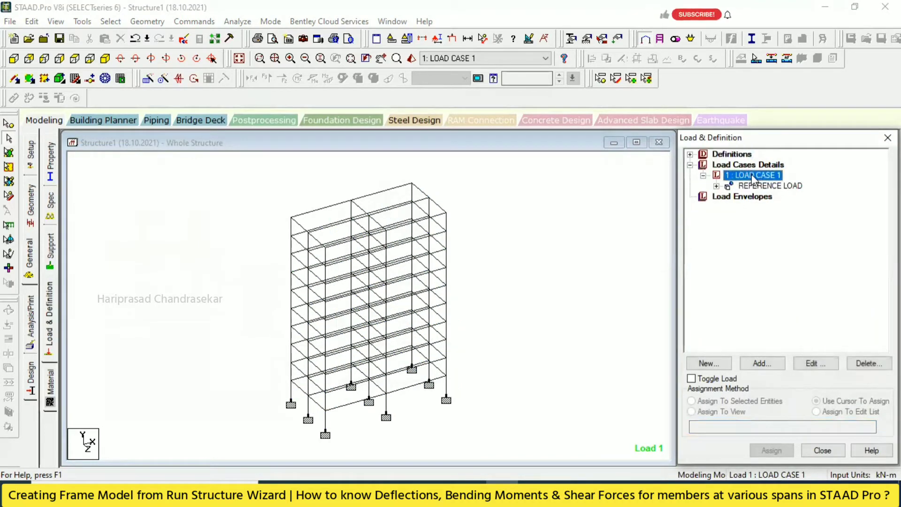
key(Delete)
click(806, 332)
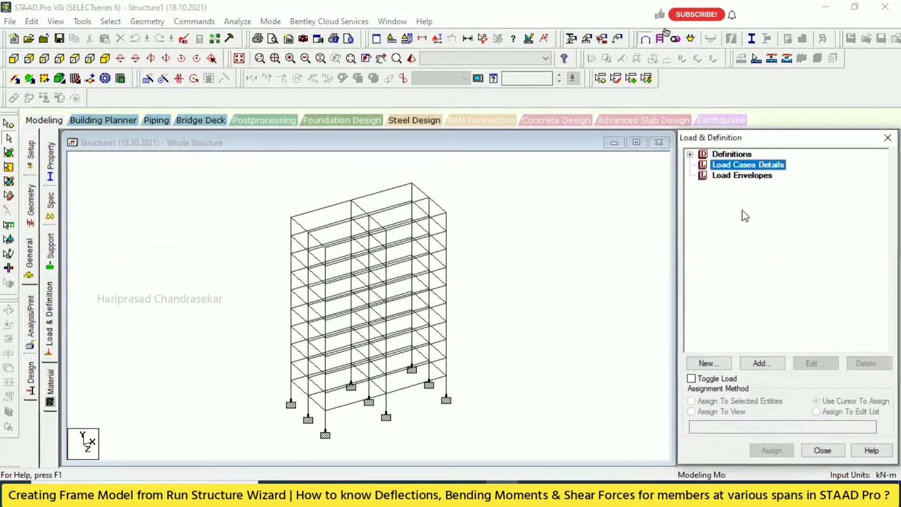
Add primary load case 1 with loading type Dead and the title DL
click(763, 362)
click(535, 172)
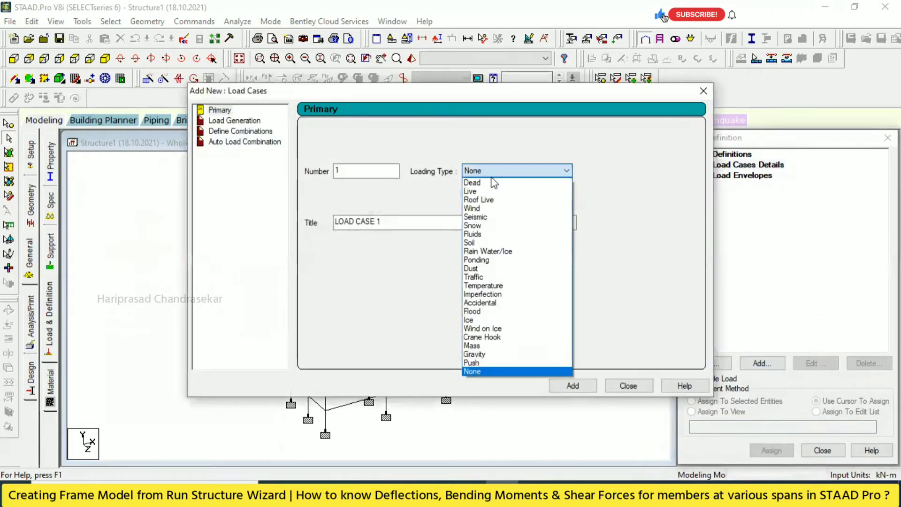
click(483, 184)
key(Tab)
text(DL)
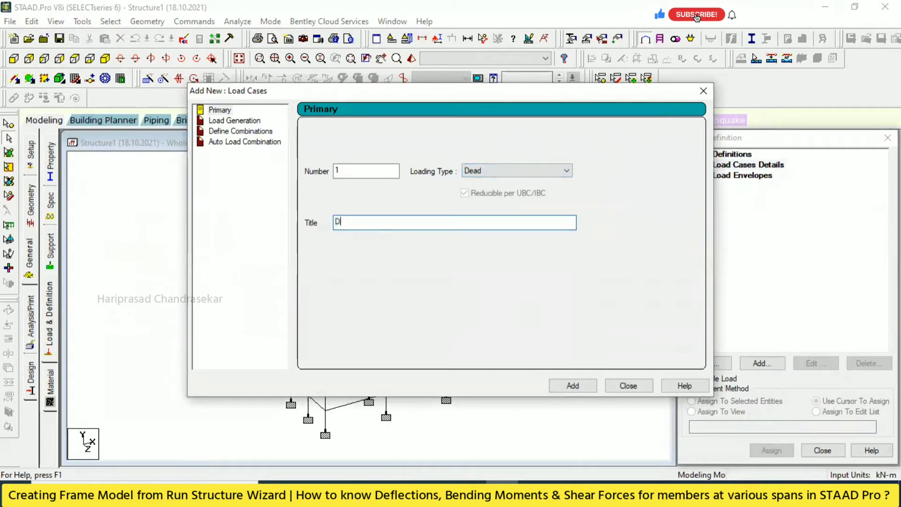
key(Return)
Add primary load case 2 with loading type Live and the title LL, and finish adding load cases
click(489, 170)
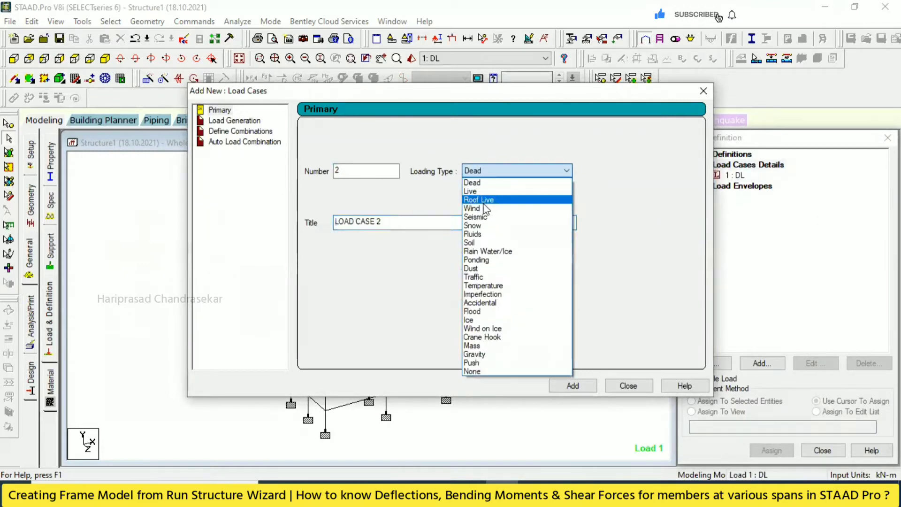
click(474, 194)
key(Tab)
text(LL)
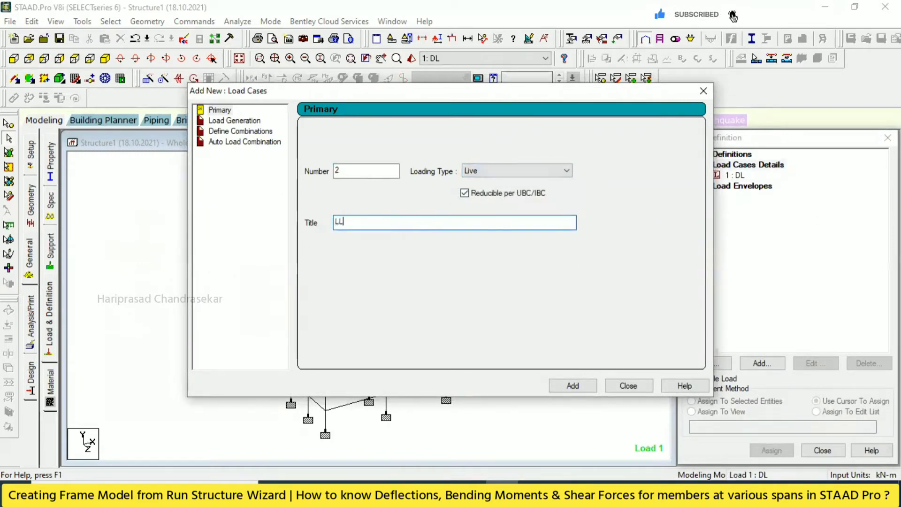
key(Return)
click(703, 90)
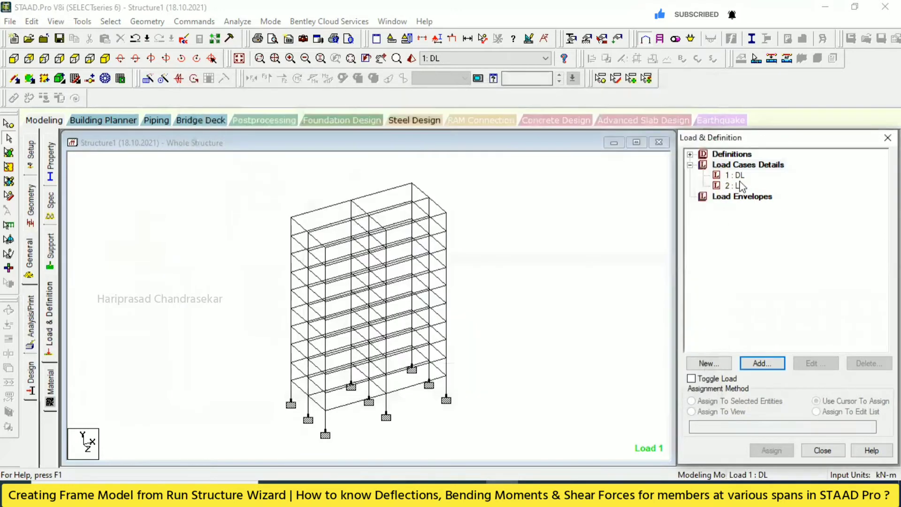
Add a selfweight load in the Y direction with factor -1 to the DL load case
click(737, 186)
click(737, 178)
click(762, 364)
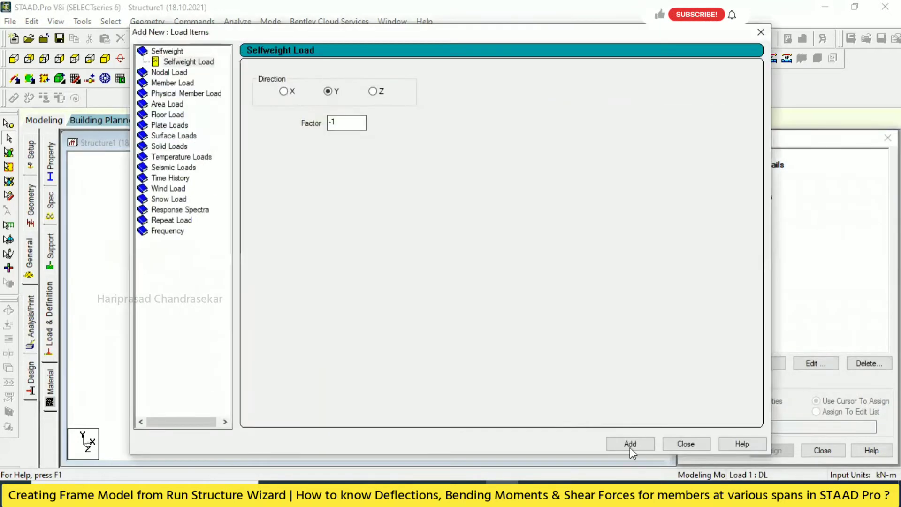
click(629, 442)
click(684, 442)
Set up a floor load for the LL case with YRANGE, Global Y direction and a pressure of -3.5 kN/m2
click(736, 197)
click(168, 114)
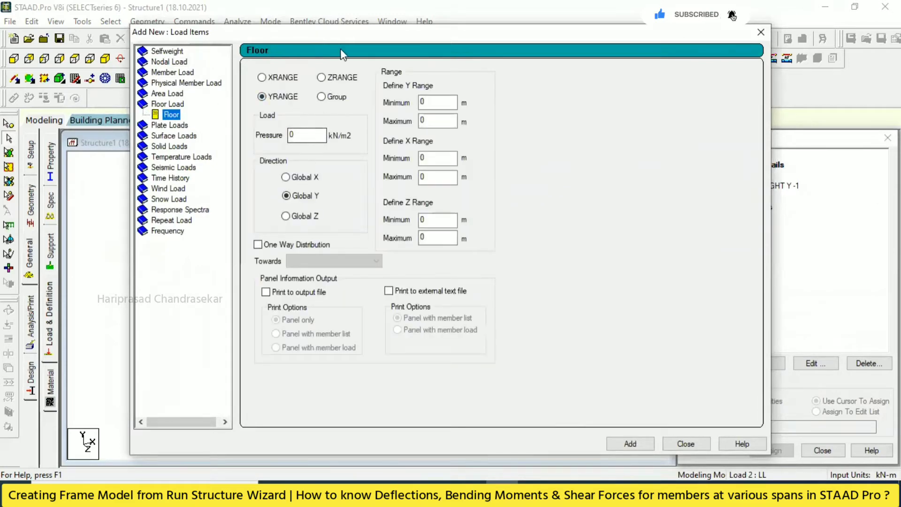
drag(348, 37, 337, 36)
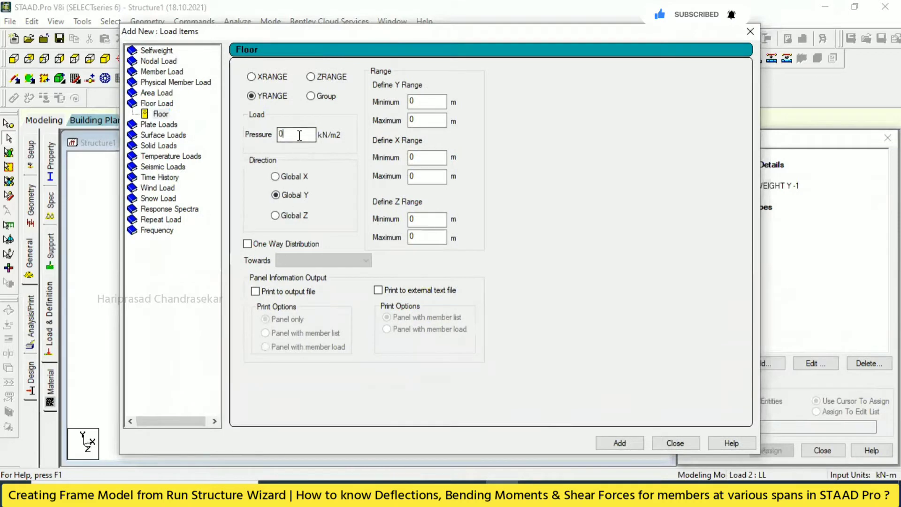
text(-3.5)
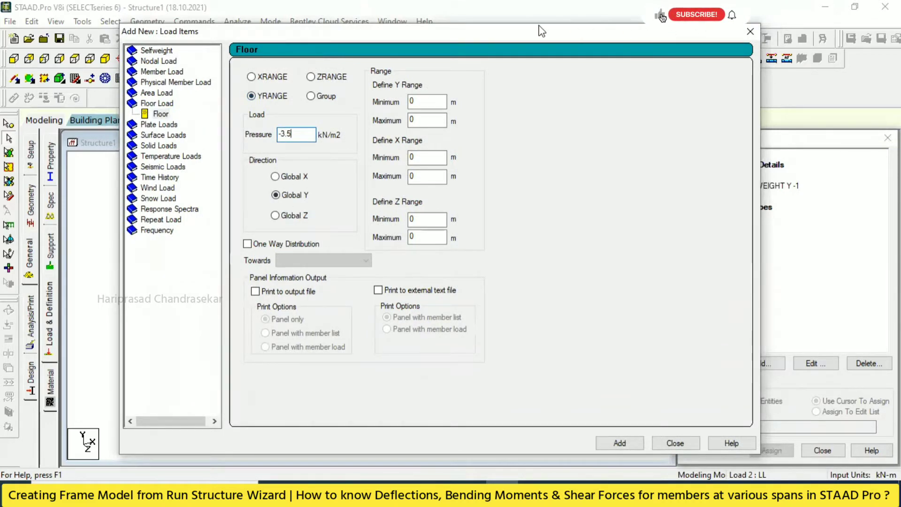
Look up the first-storey corner node's coordinates and set the floor load's minimum Y range to 3 m
drag(539, 27, 828, 14)
click(287, 196)
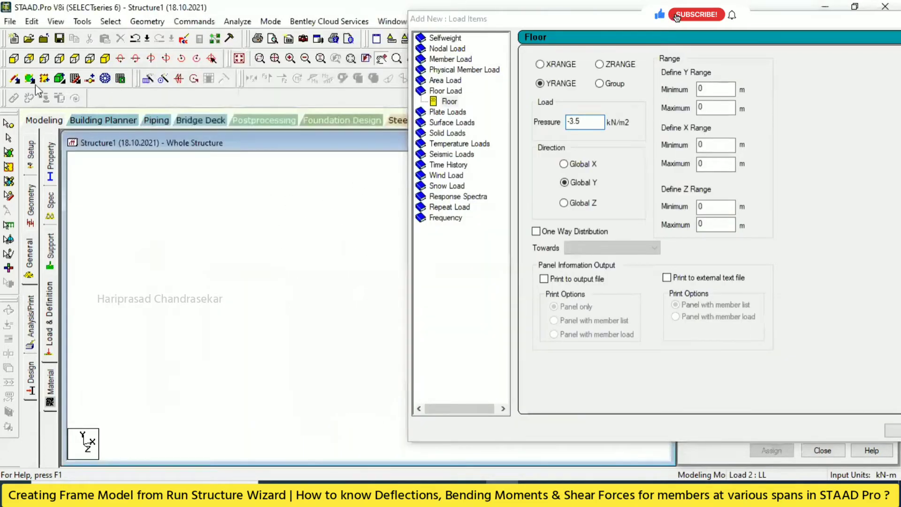
double_click(163, 381)
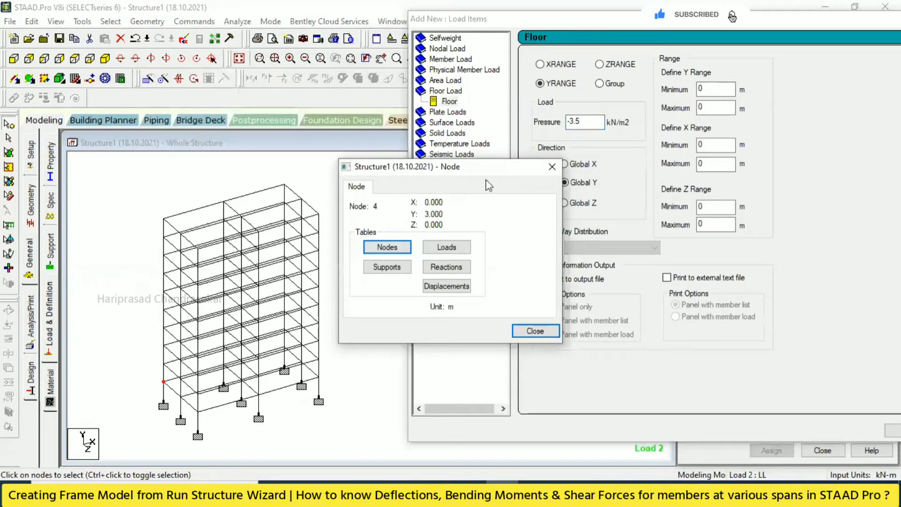
double_click(714, 89)
text(3)
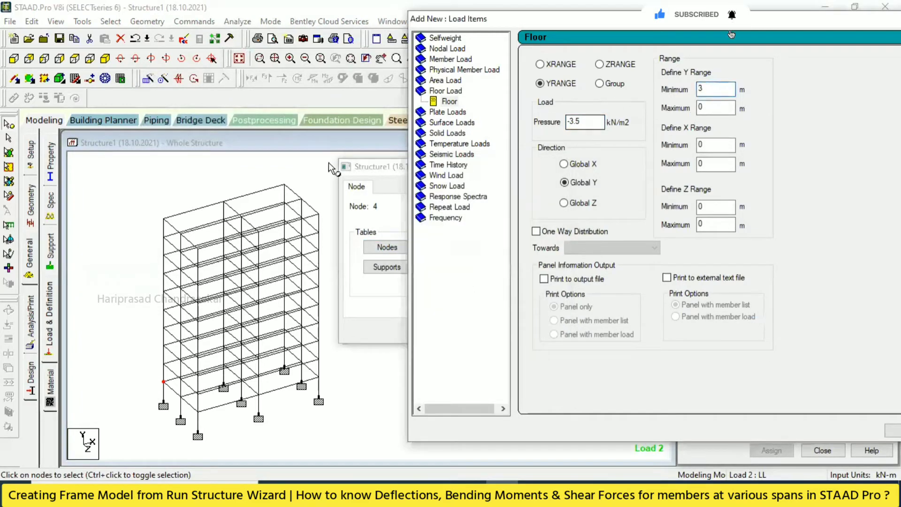
Look up the opposite roof corner node and set the floor load's range maximums to Y 30 m, X 20 m and Z 10 m
double_click(317, 213)
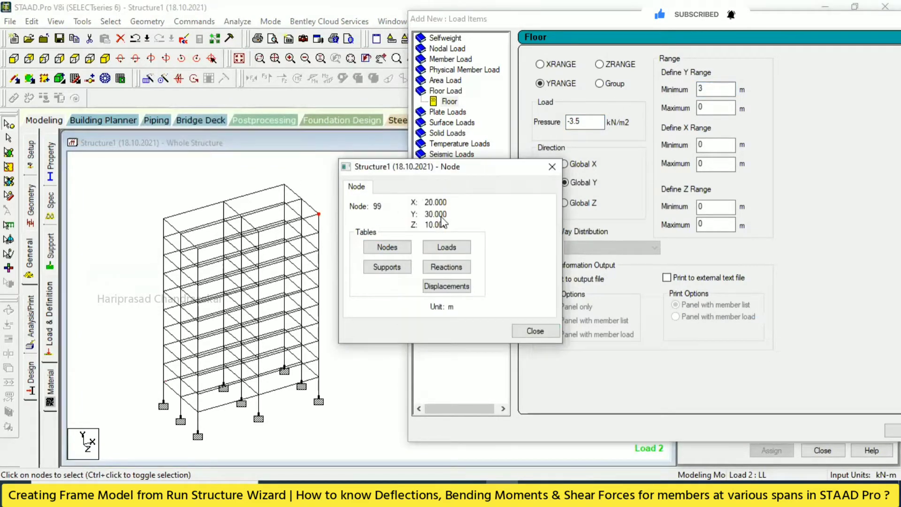
double_click(725, 108)
text(30)
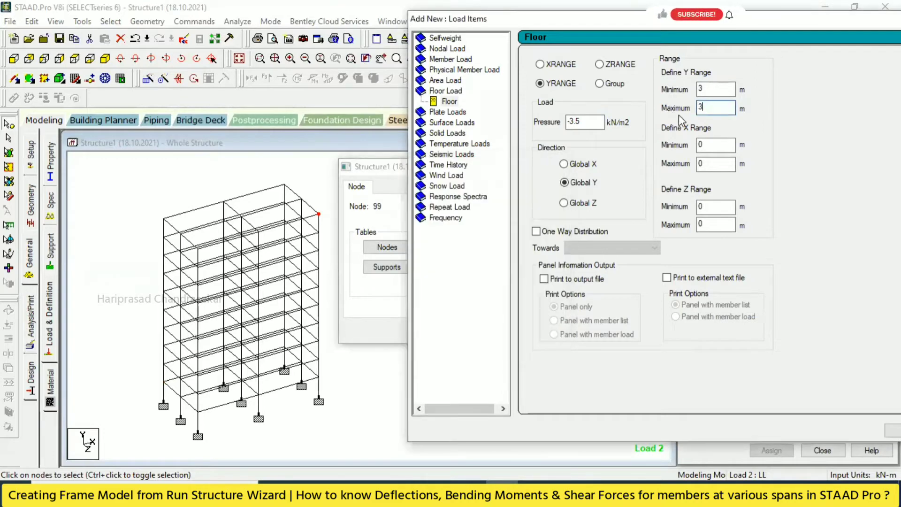
text(20)
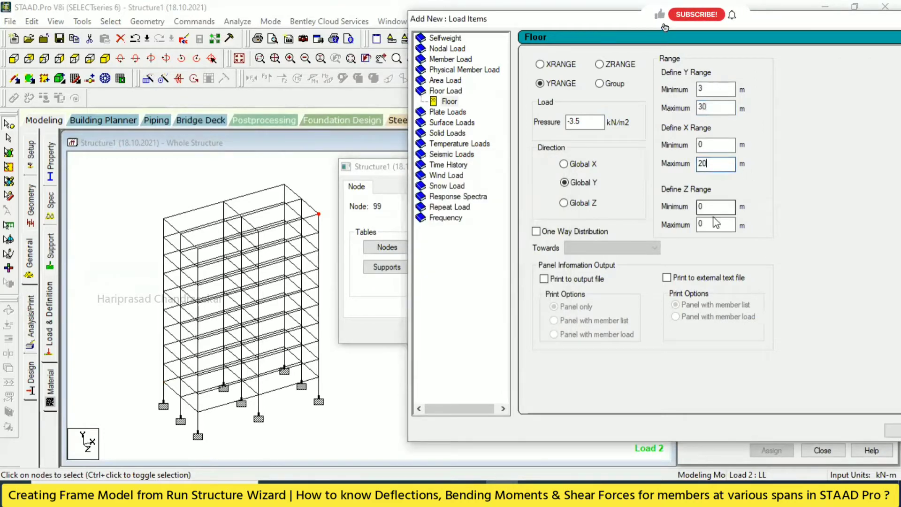
double_click(714, 222)
text(1)
Accept the auto save, dismiss the node details and add the defined floor load to the LL case
click(406, 170)
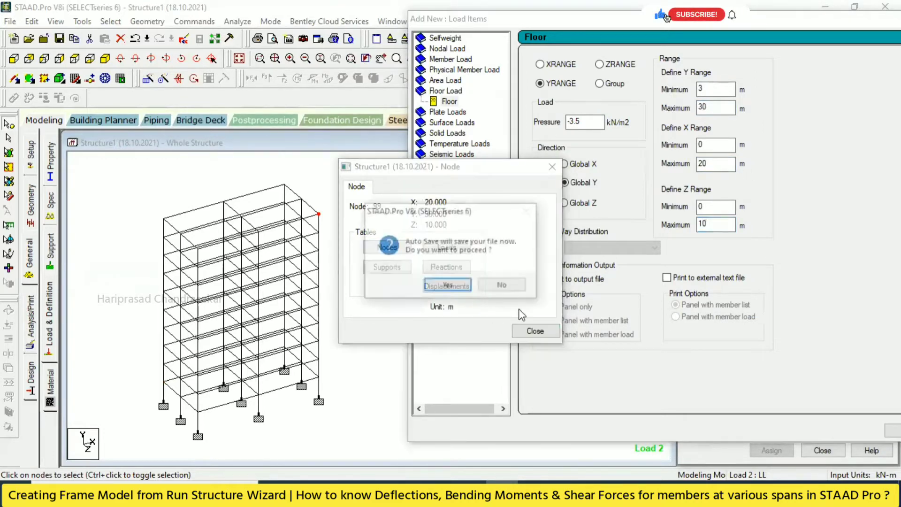
click(457, 287)
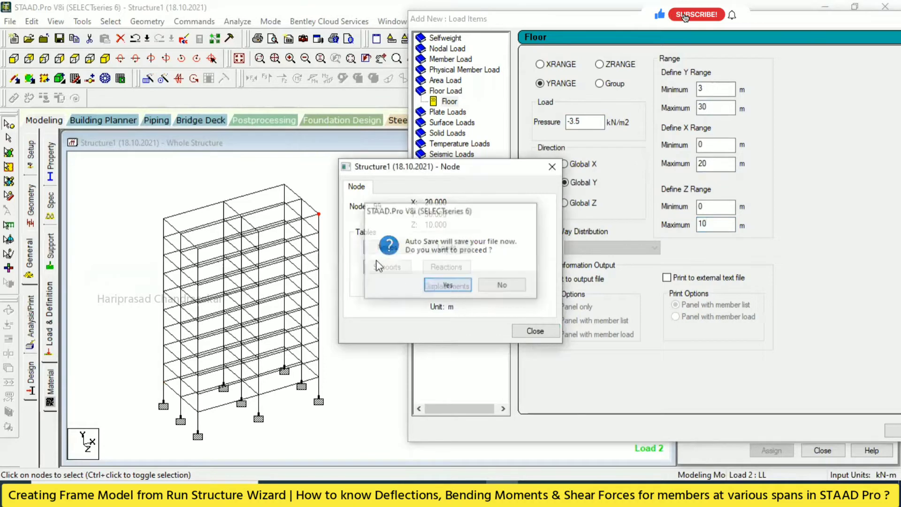
click(535, 330)
drag(747, 21, 545, 16)
click(718, 425)
click(755, 425)
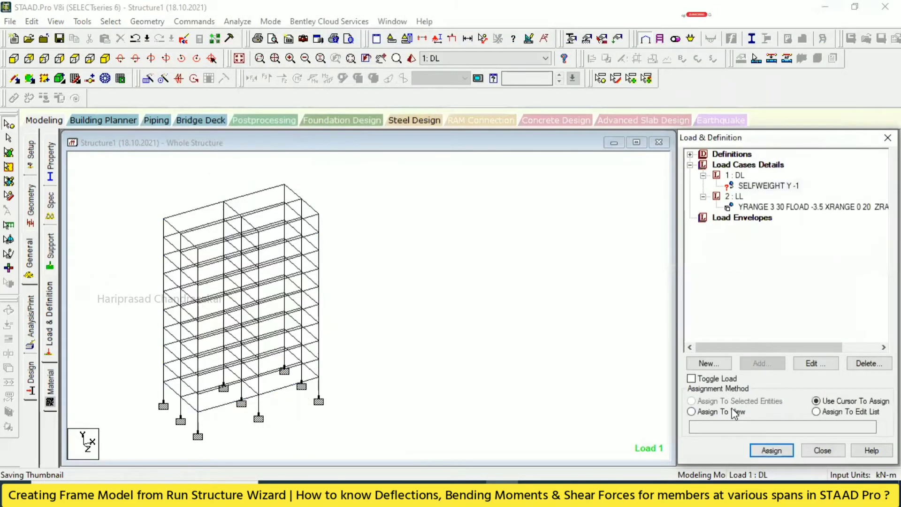
Assign the selfweight load to all members using the Assign To View method
click(752, 411)
click(771, 450)
click(808, 330)
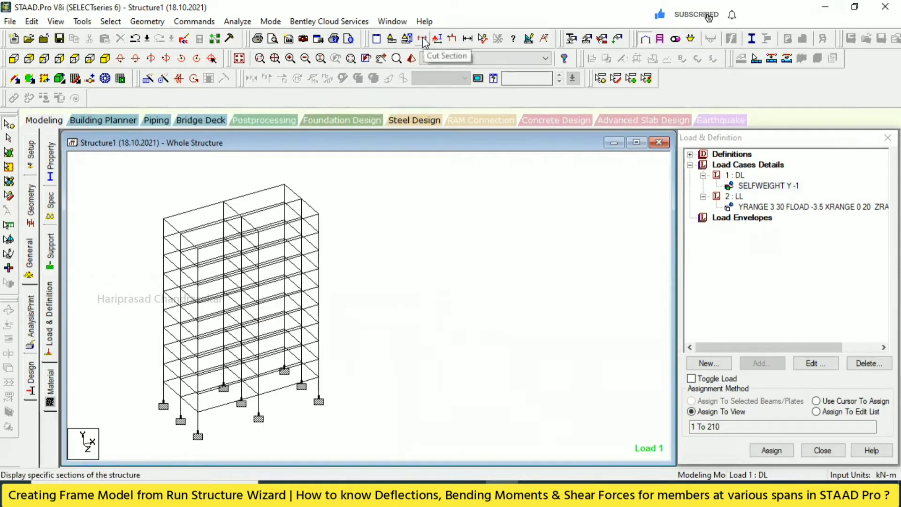
Measure the bay lengths along X and Z between adjacent roof nodes, and clear the displayed dimensions
click(482, 40)
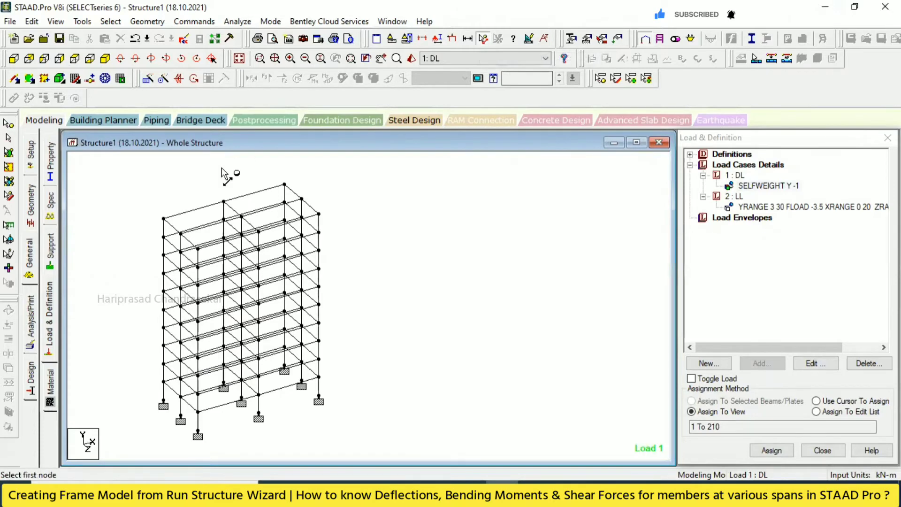
click(164, 219)
click(224, 202)
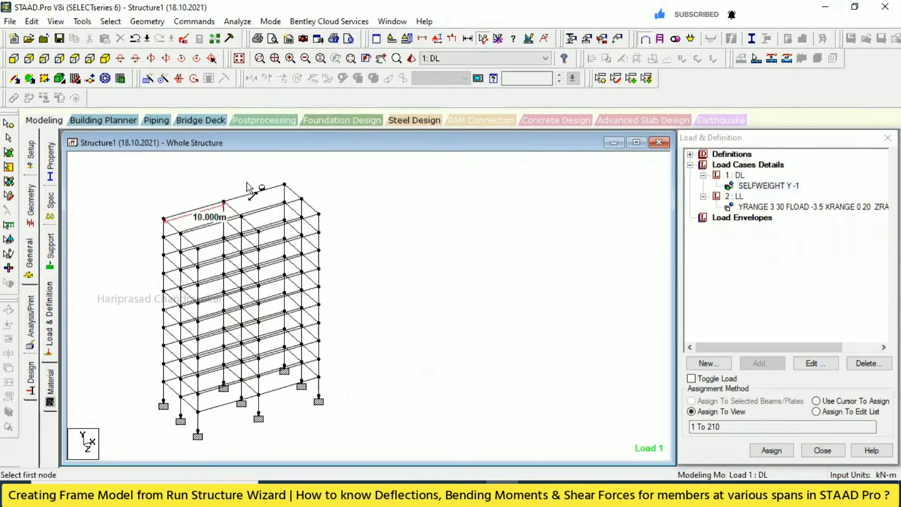
click(224, 202)
click(241, 216)
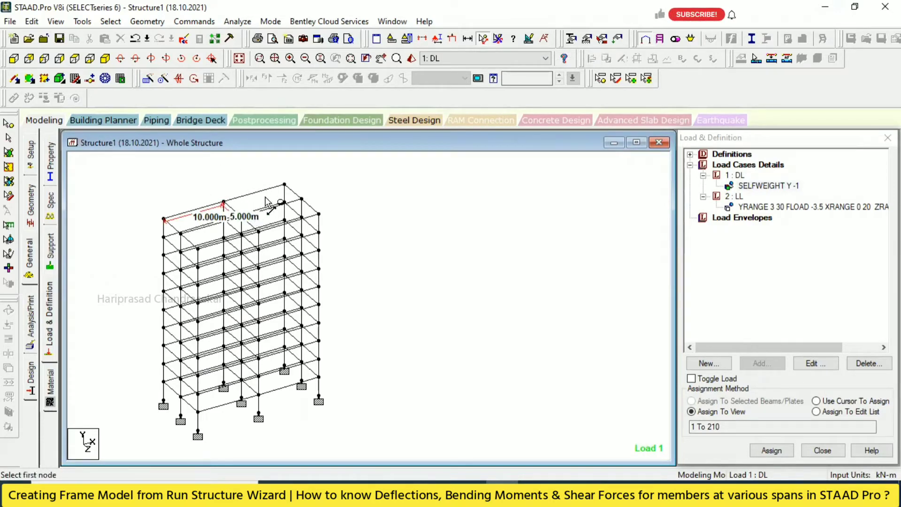
scroll(248, 189, up, 2)
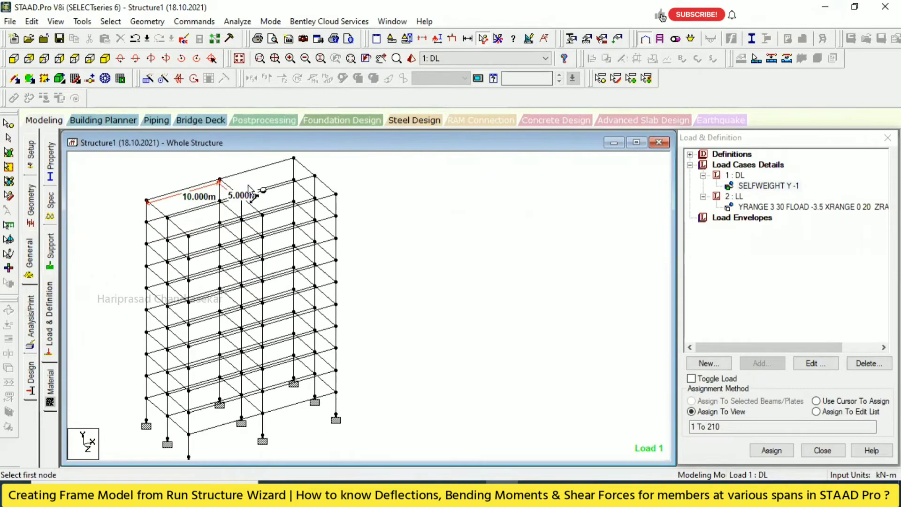
middle_drag(237, 192, 267, 205)
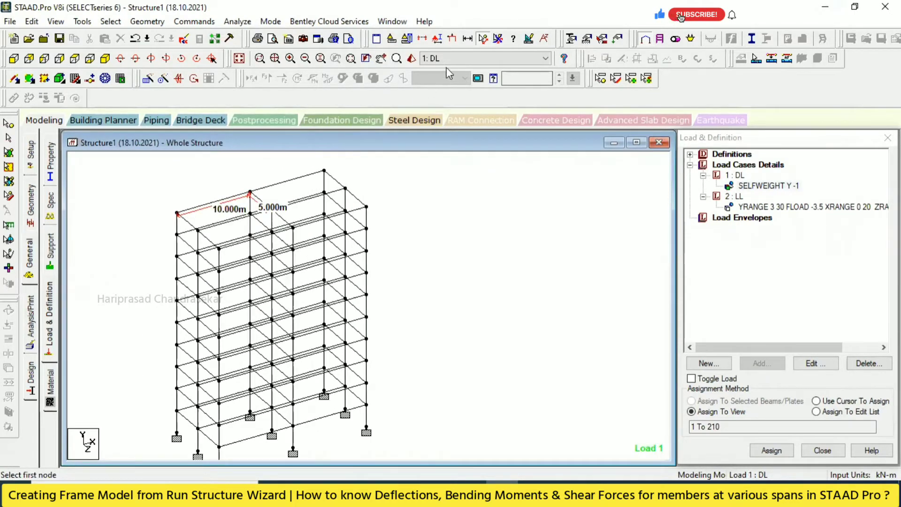
click(498, 39)
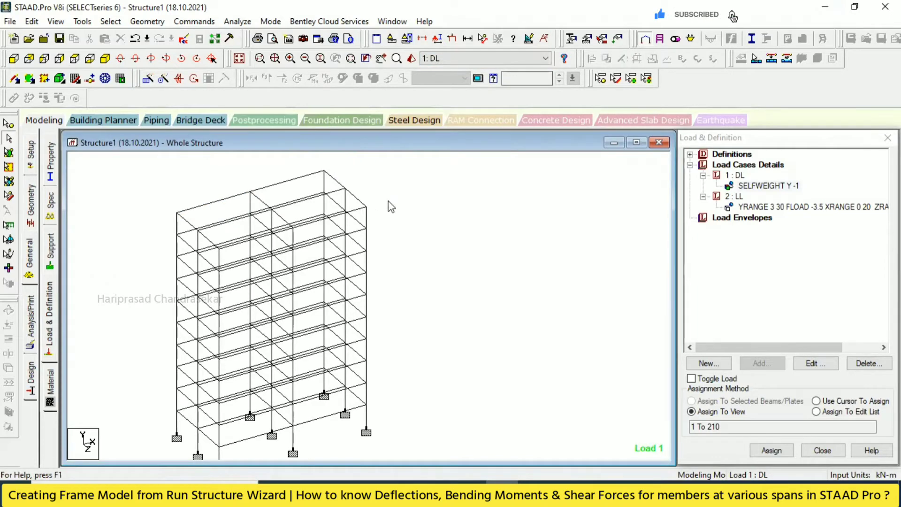
Add a Perform Analysis command with the All print option
scroll(271, 307, down, 1)
middle_drag(267, 307, 336, 274)
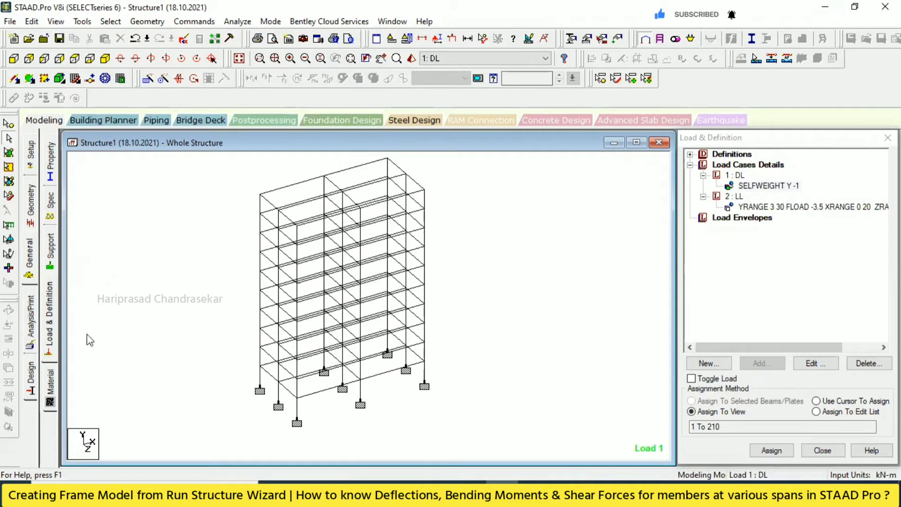
click(31, 319)
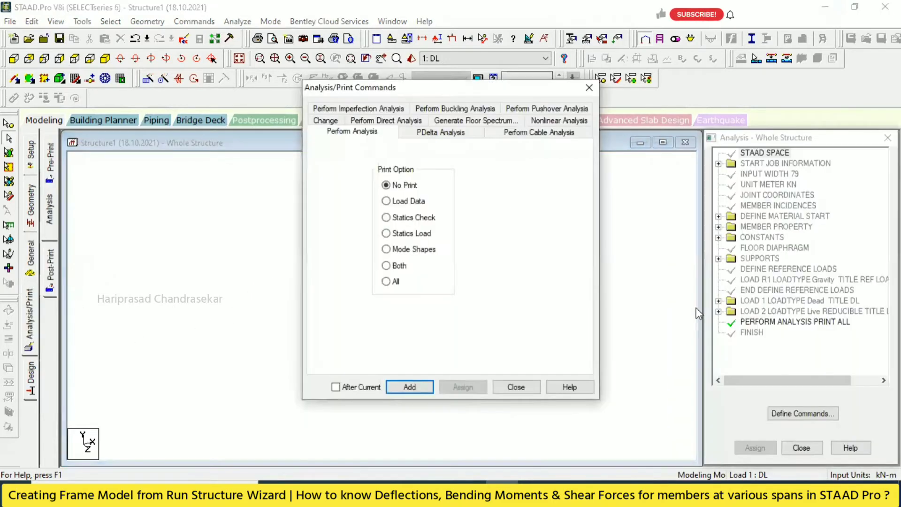
click(396, 283)
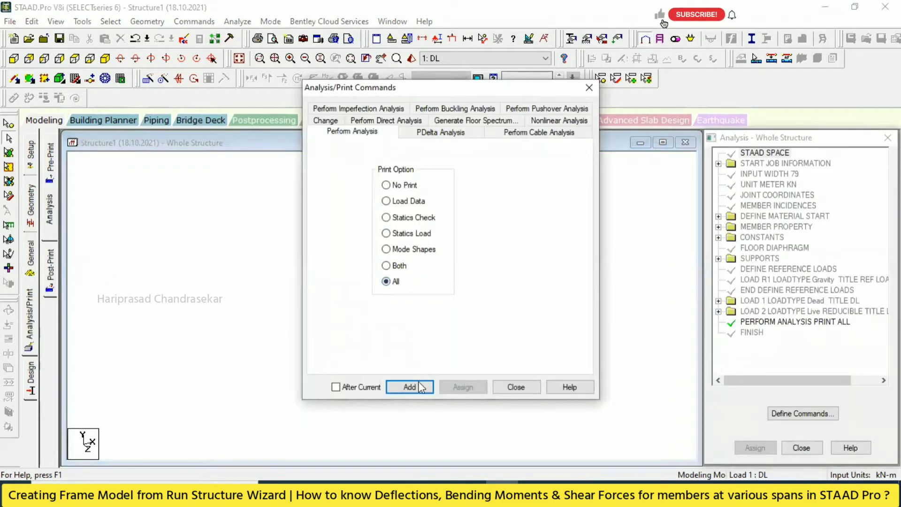
click(410, 387)
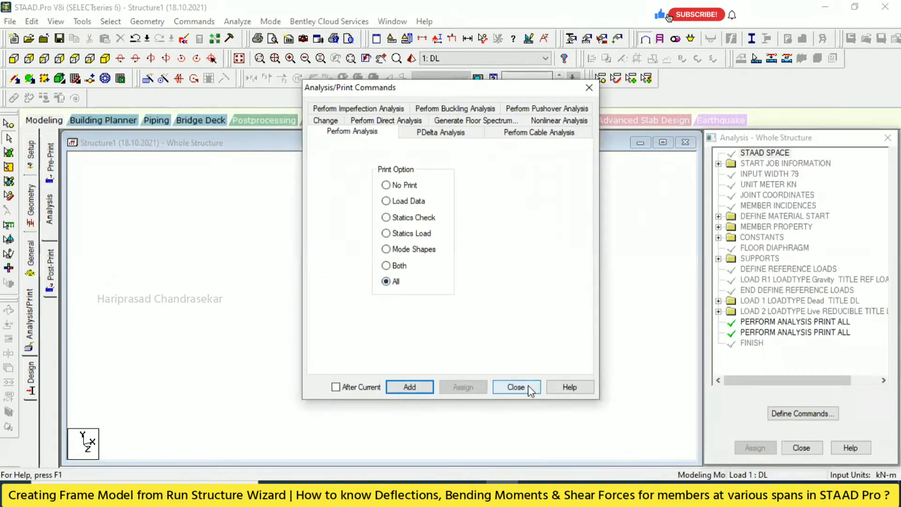
click(530, 387)
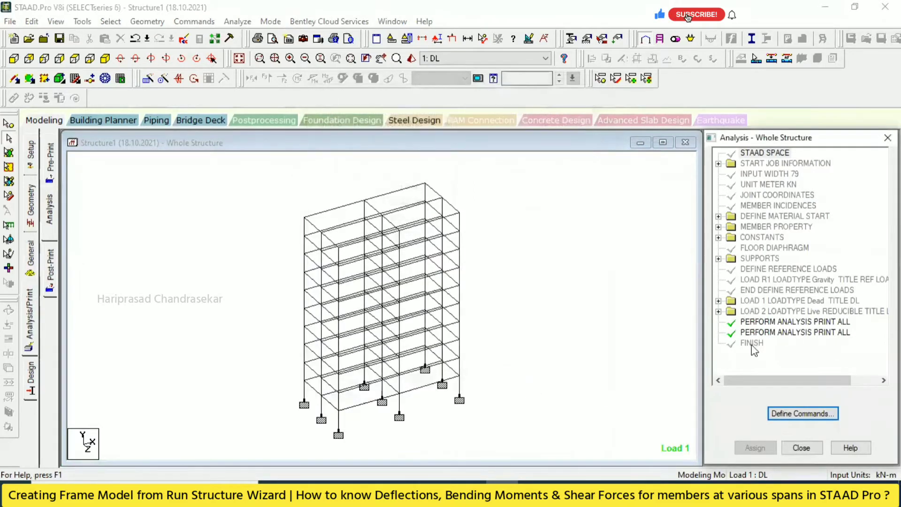
Delete the duplicate PERFORM ANALYSIS PRINT ALL command from the analysis command list
click(804, 333)
key(Delete)
click(800, 332)
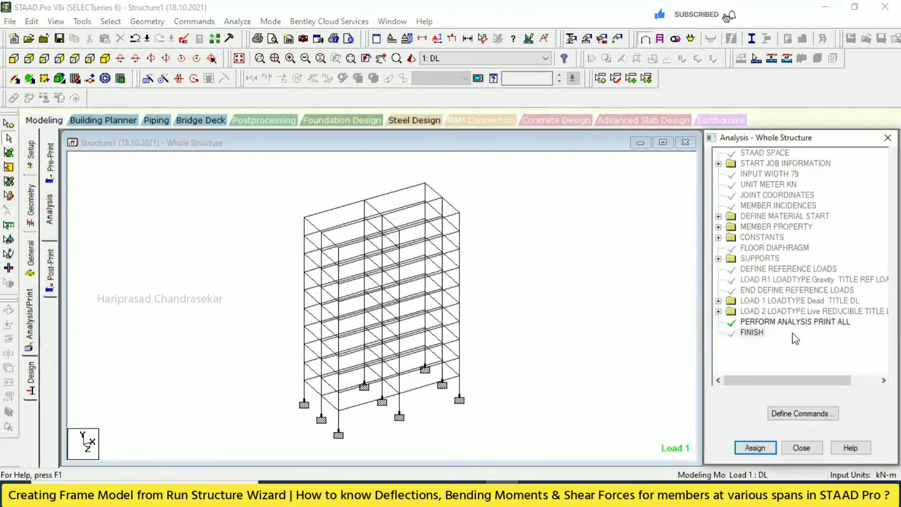
Save the modified structure, run the analysis and view the output file
click(560, 245)
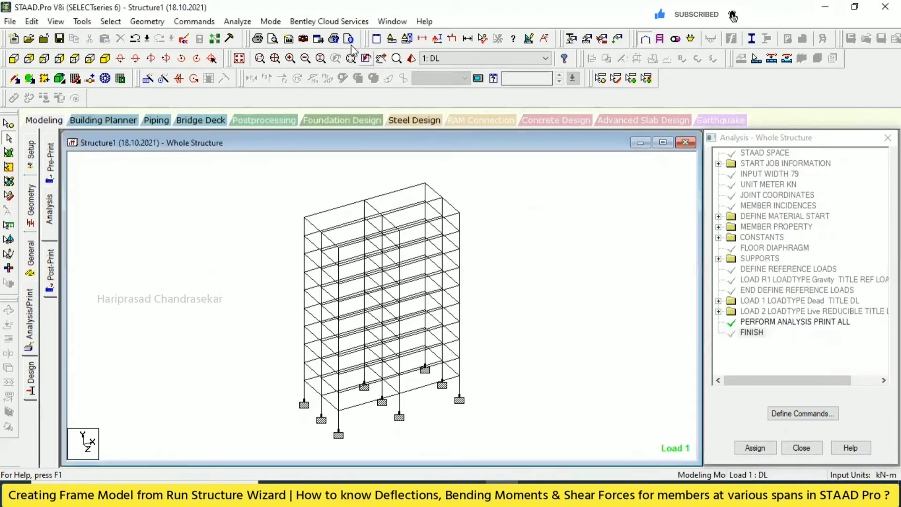
click(238, 21)
click(253, 36)
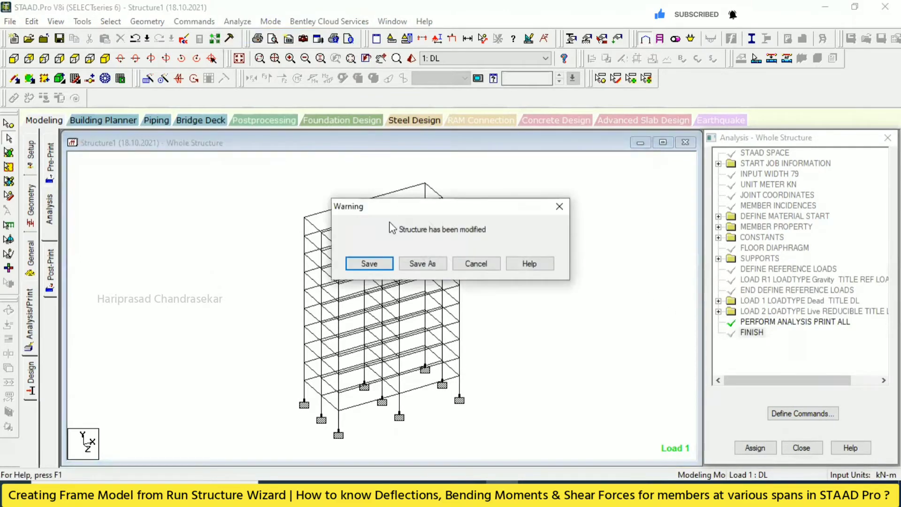
click(370, 262)
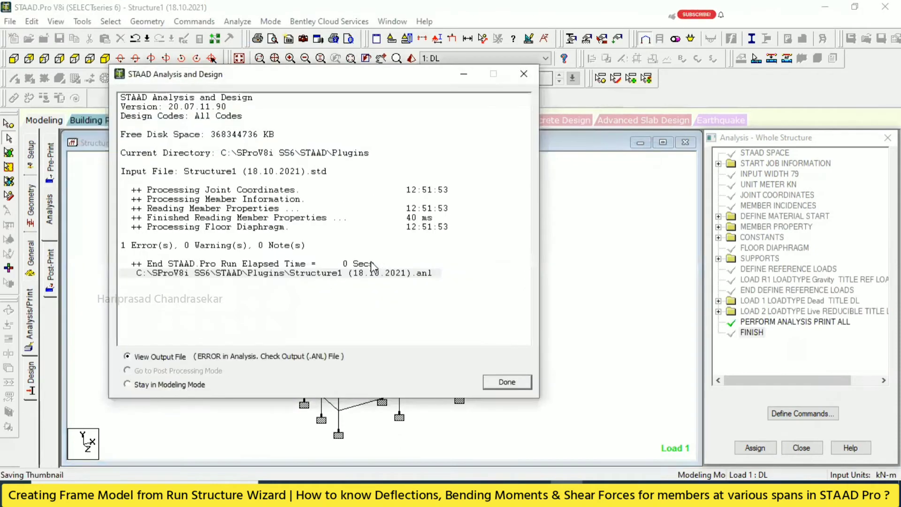
click(499, 383)
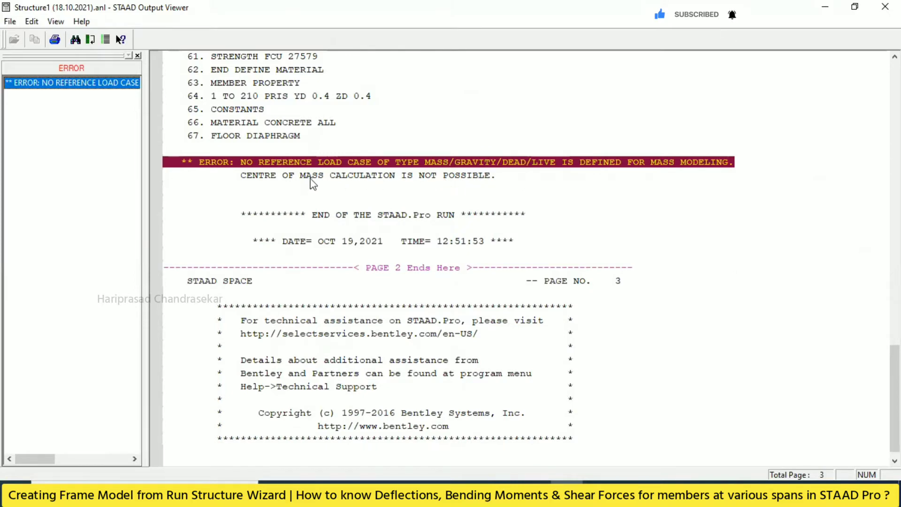
Examine the floor diaphragm error and the commands above it in the output file, and close the viewer
scroll(253, 199, up, 3)
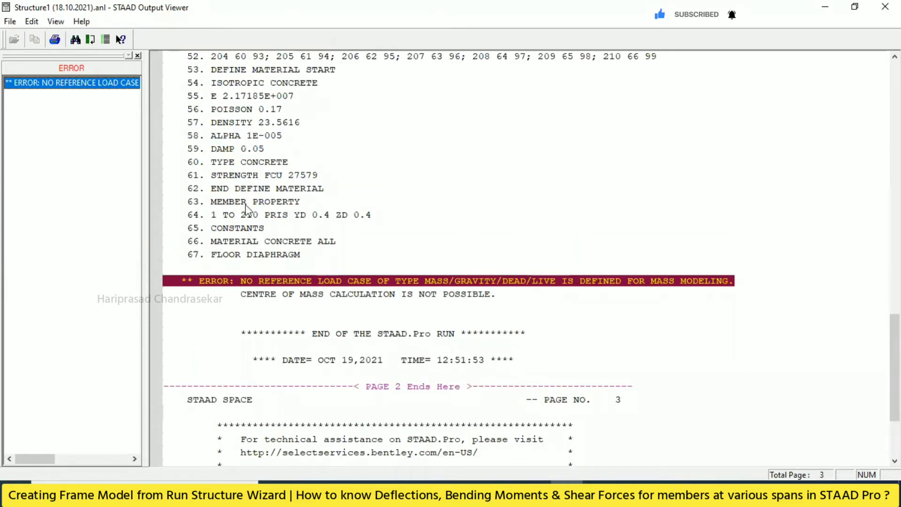
scroll(246, 208, down, 2)
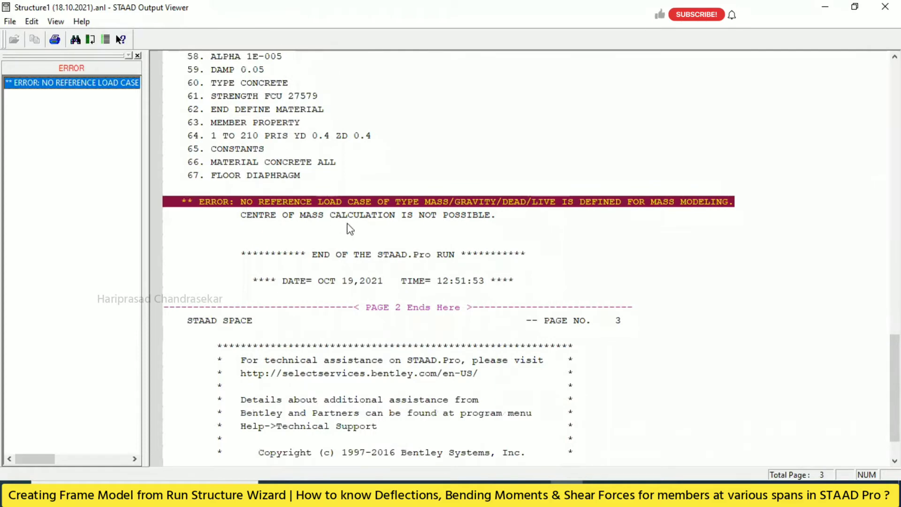
click(300, 216)
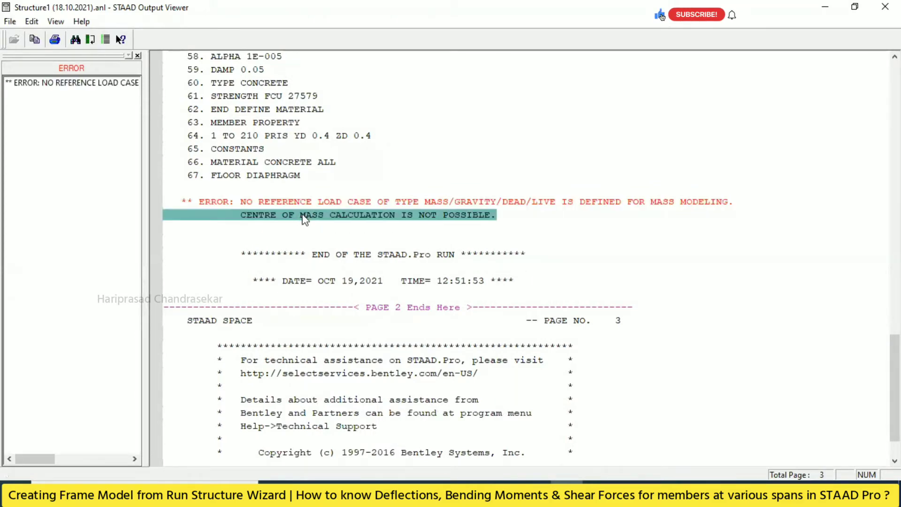
scroll(423, 240, down, 1)
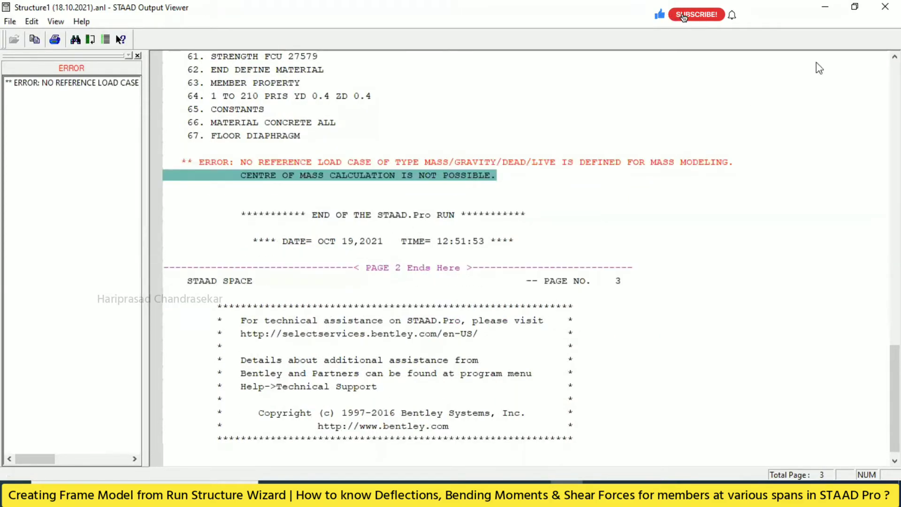
click(885, 7)
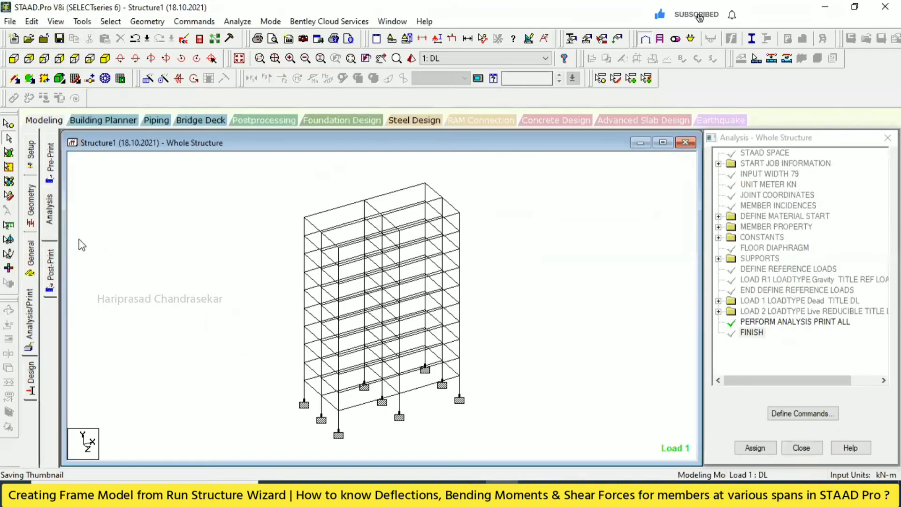
Delete reference load case R1 from the Reference Load Definitions
click(30, 255)
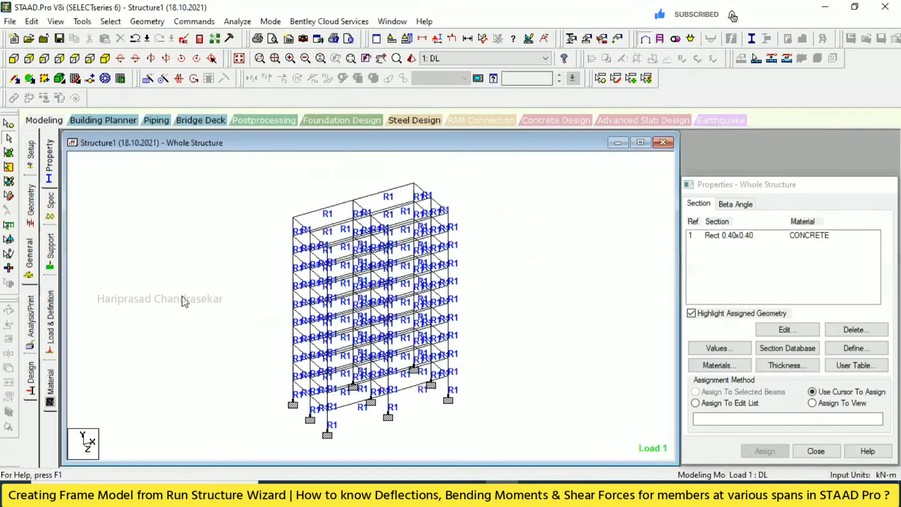
click(50, 319)
click(690, 154)
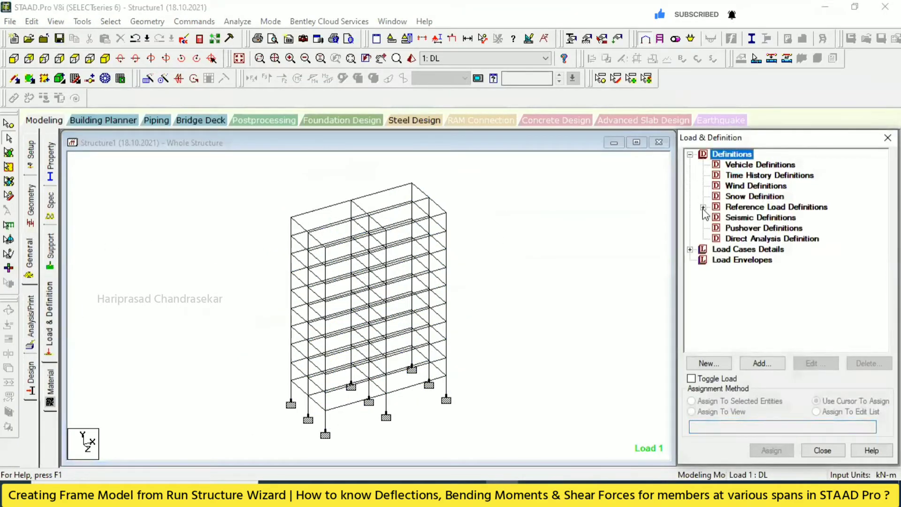
click(703, 208)
click(773, 218)
key(Delete)
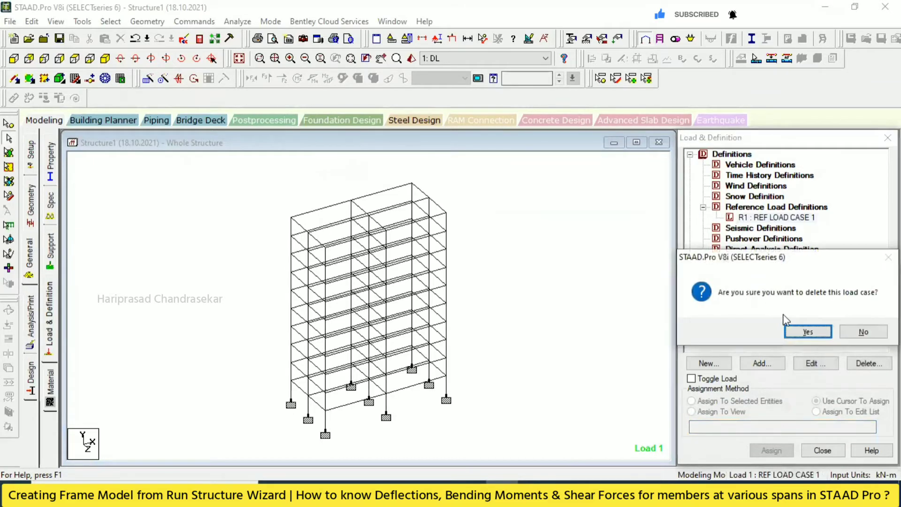
click(804, 331)
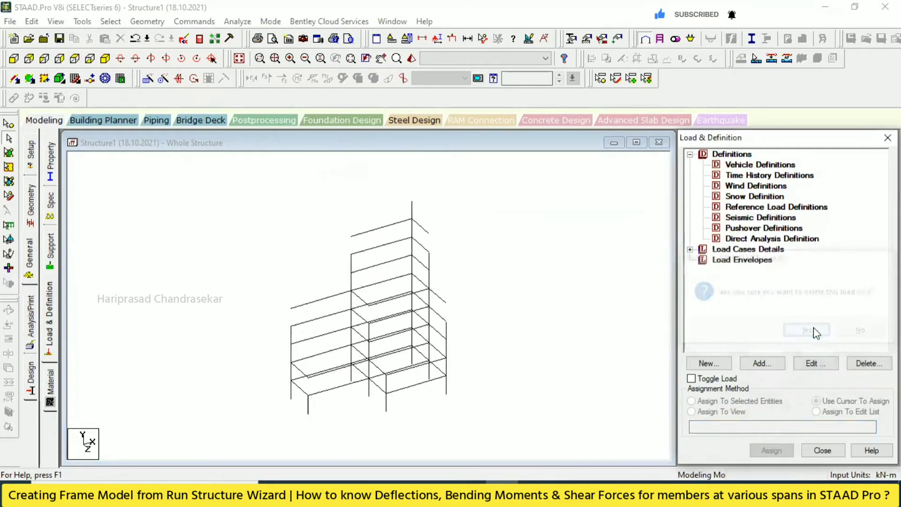
Save the structure without the reference load, rerun the analysis and view the output file
click(237, 21)
click(249, 35)
click(369, 263)
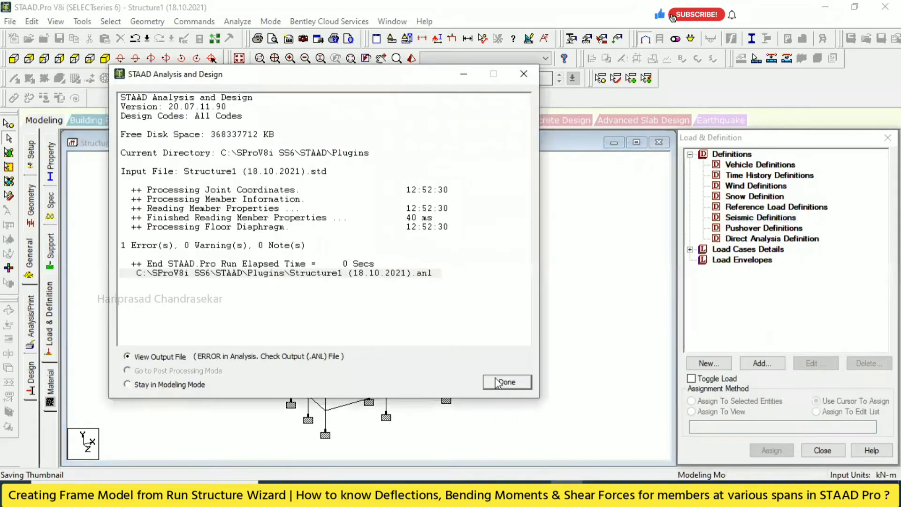
click(507, 382)
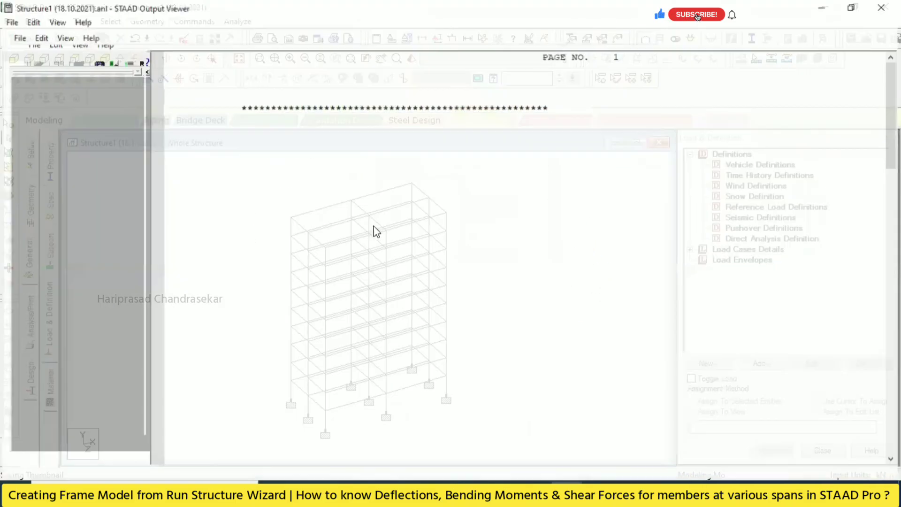
Examine the listed error and the preceding material, property and diaphragm commands in the output file, and close the viewer
click(70, 82)
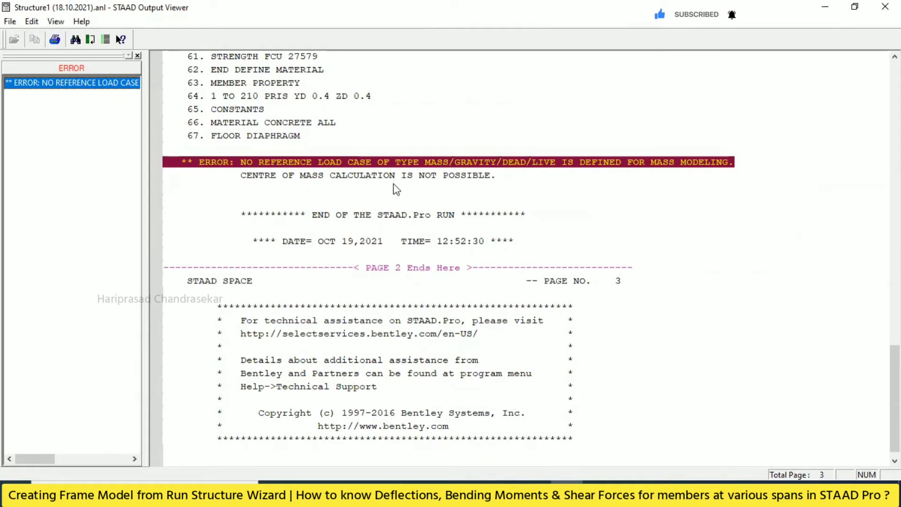
scroll(305, 174, up, 2)
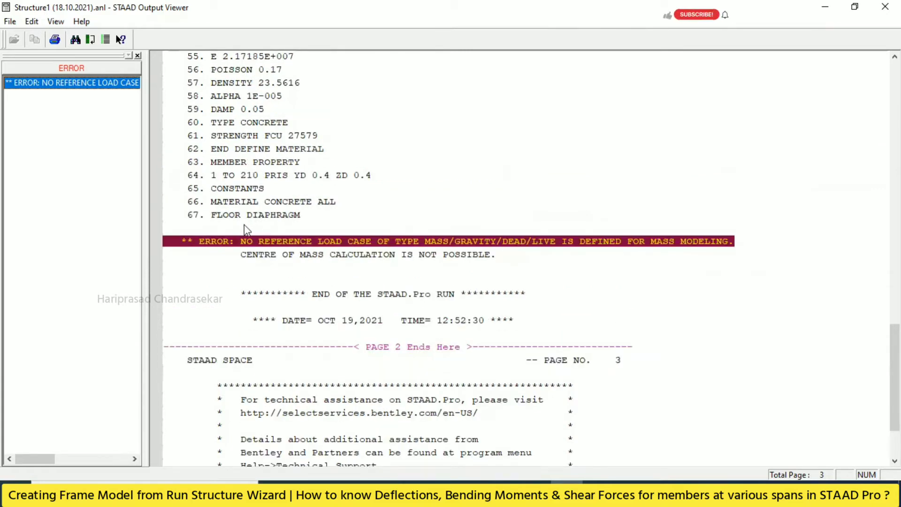
scroll(246, 230, up, 1)
scroll(239, 267, up, 1)
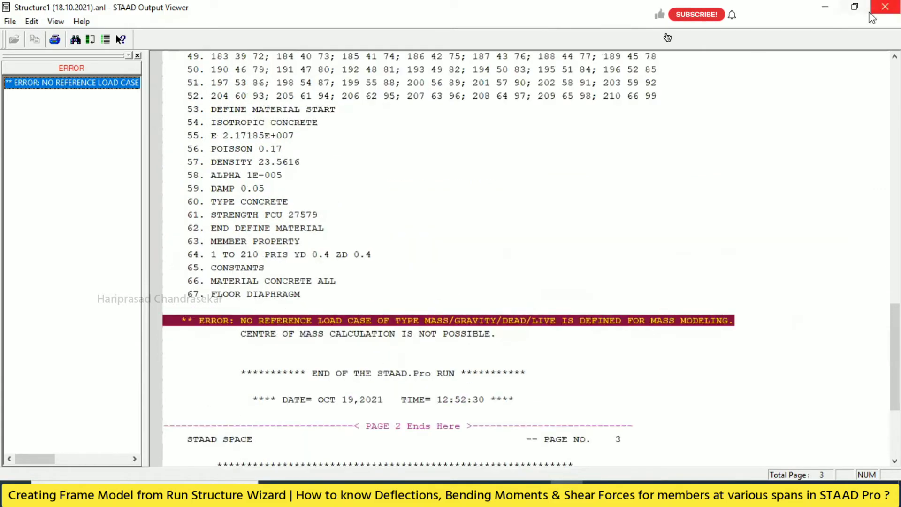
click(885, 6)
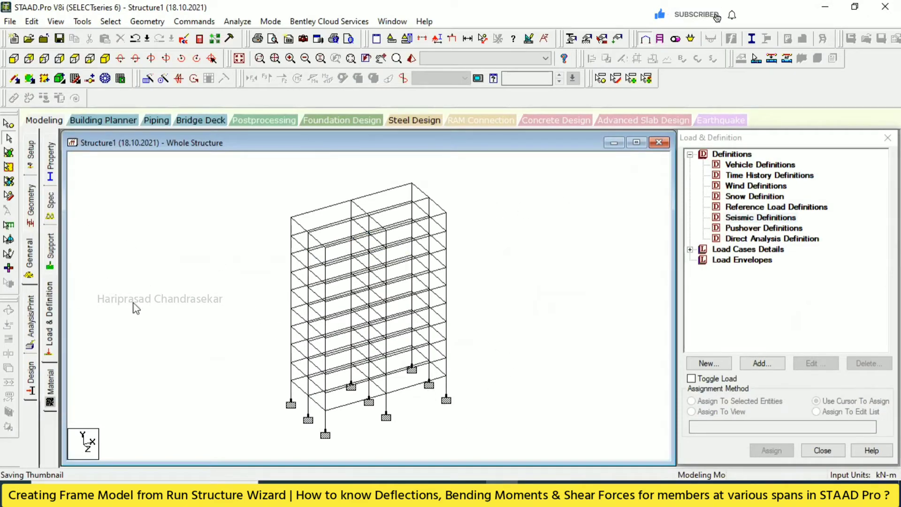
click(53, 207)
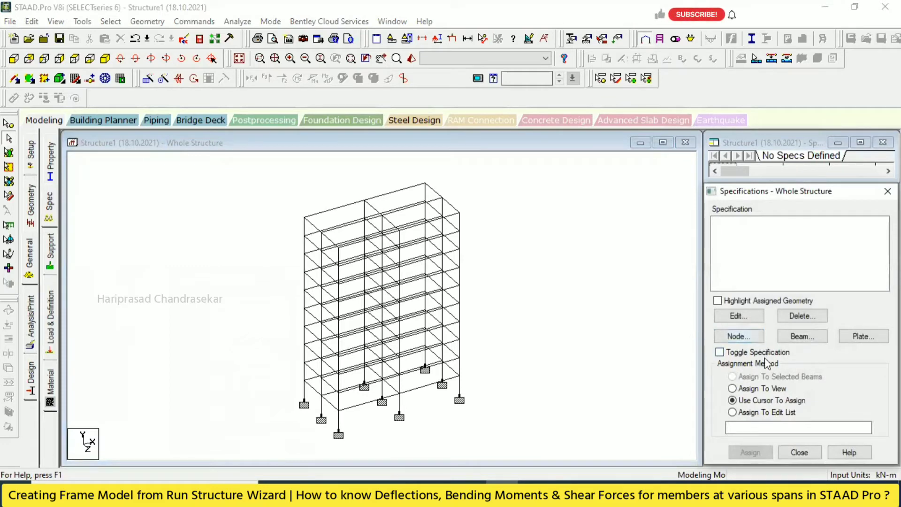
click(756, 337)
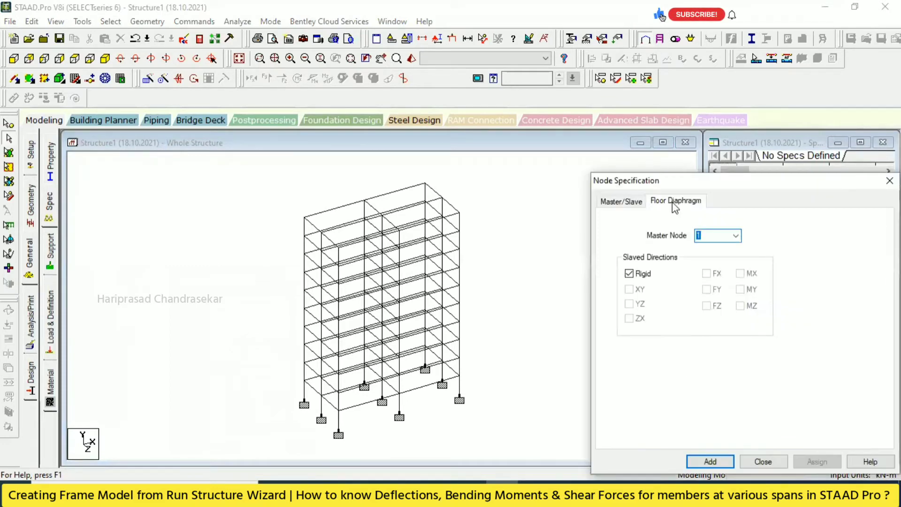
click(676, 201)
drag(652, 183, 623, 129)
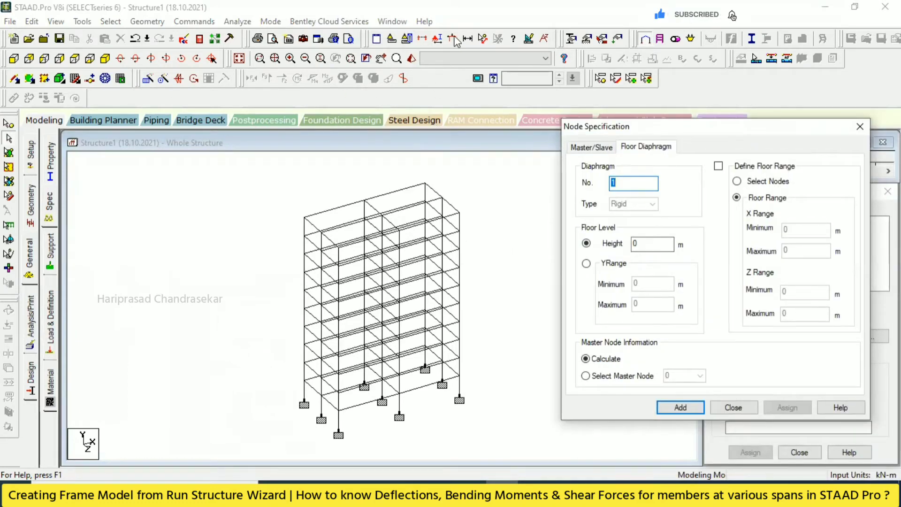
click(734, 407)
Measure the vertical distance between the base node and the roof node of a corner column
click(484, 39)
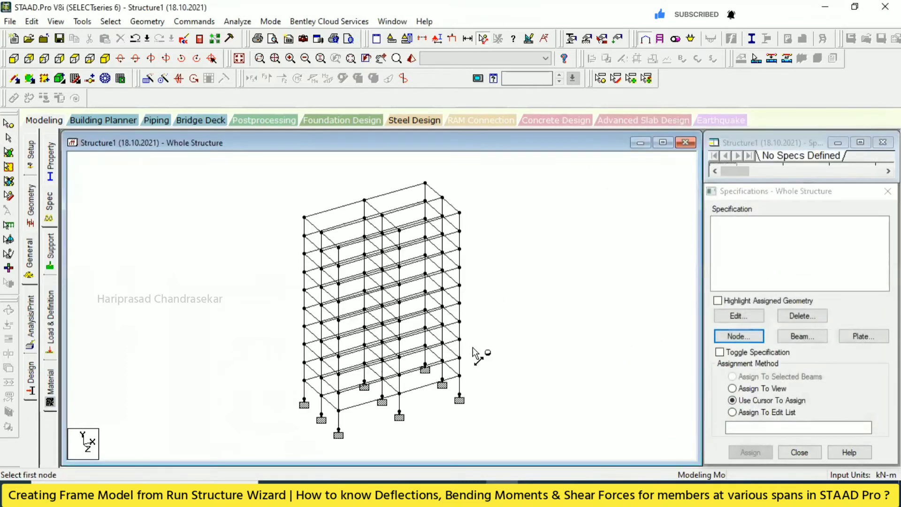
click(460, 395)
click(460, 213)
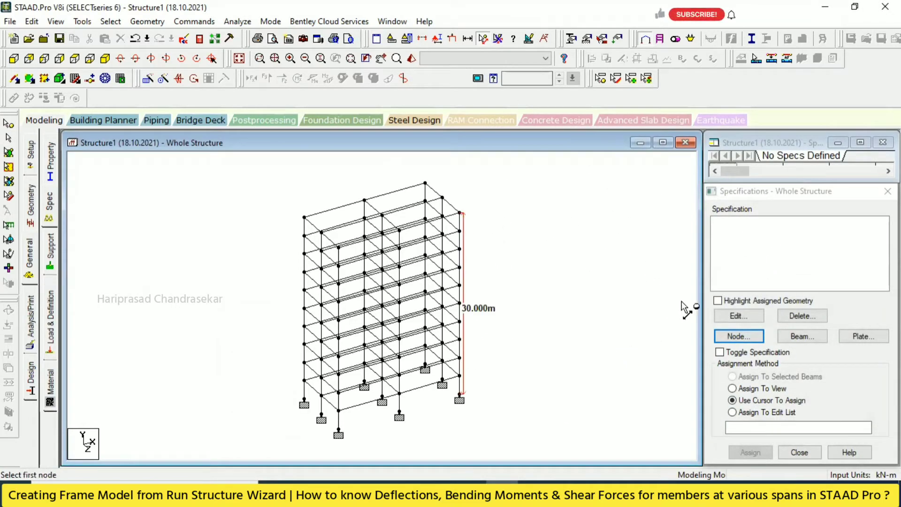
Add floor diaphragm 1 as a rigid node specification at height 30 m with a calculated master node
click(735, 336)
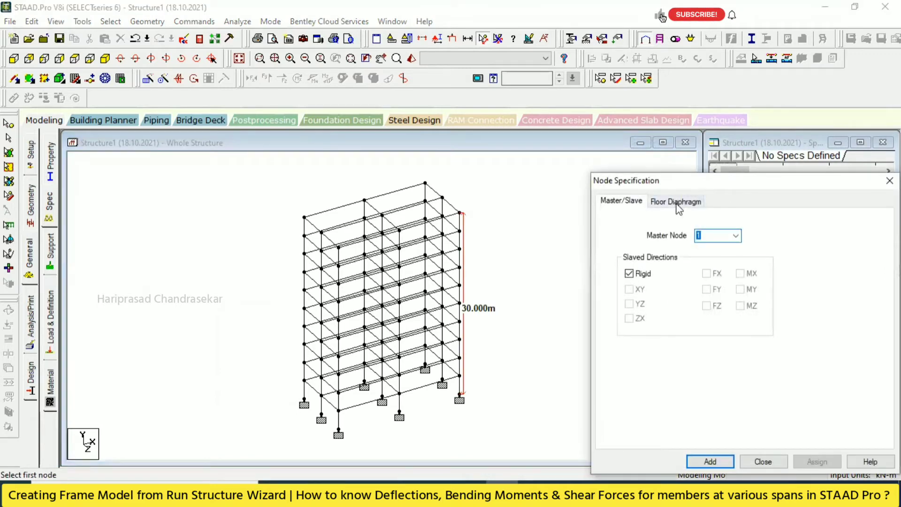
click(677, 202)
double_click(622, 229)
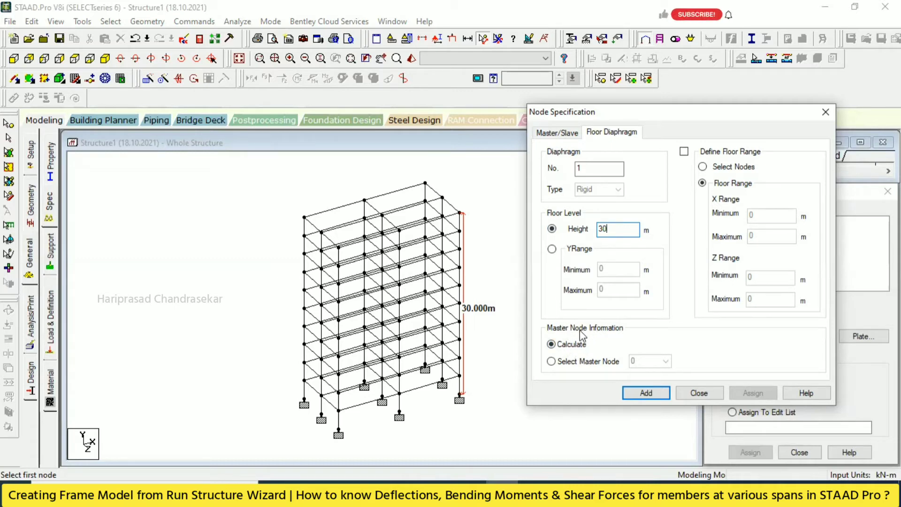
click(646, 393)
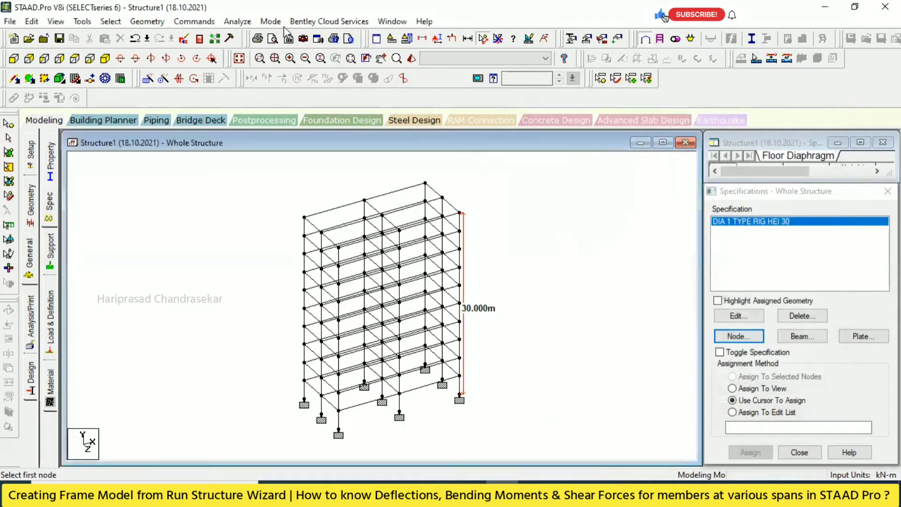
Save the structure with the new floor diaphragm, run the analysis and view the output file
click(239, 21)
click(262, 36)
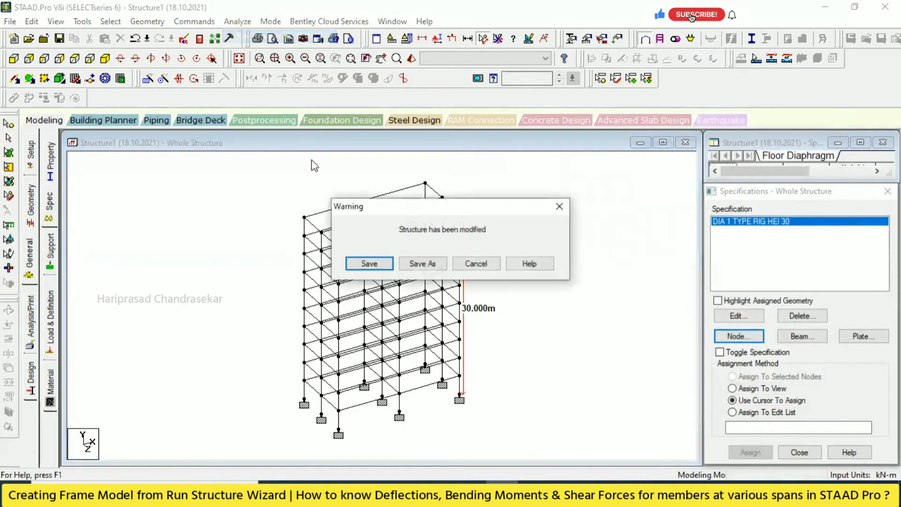
click(369, 263)
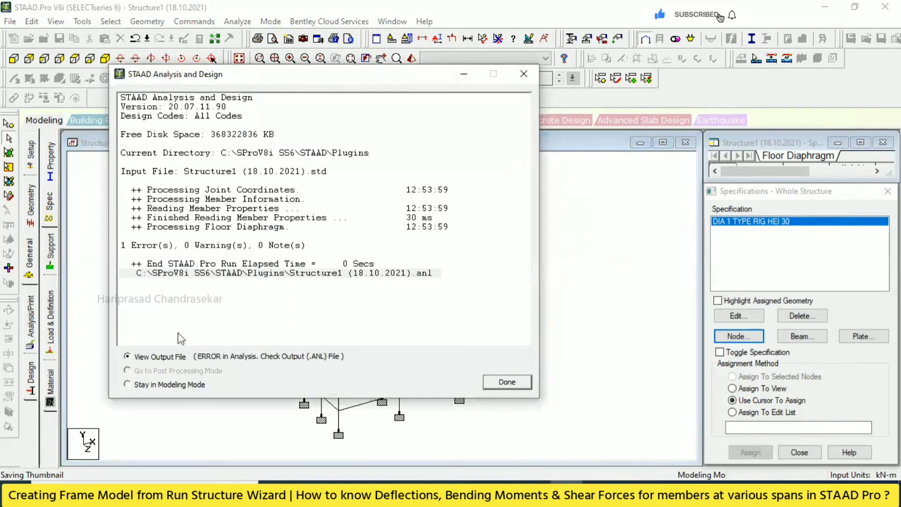
click(491, 395)
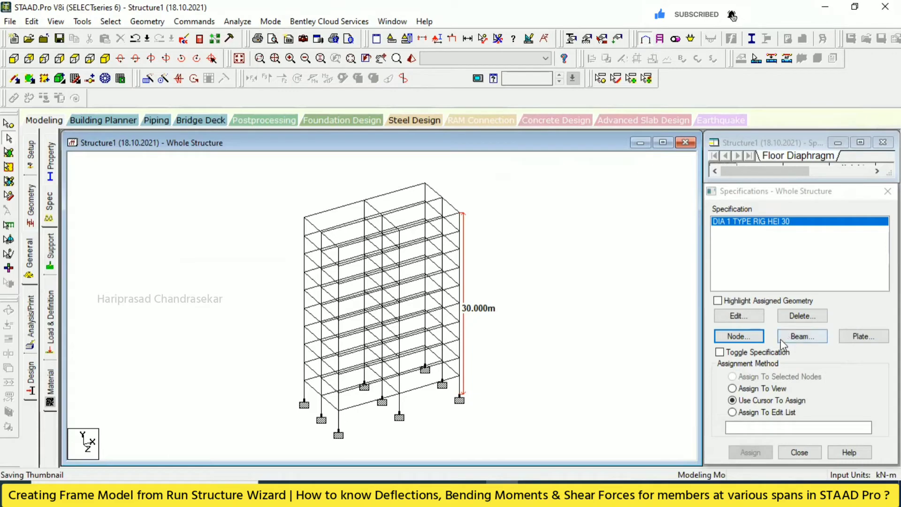
Delete the rigid floor diaphragm specification at height 30 m and display the structure's supports
click(801, 317)
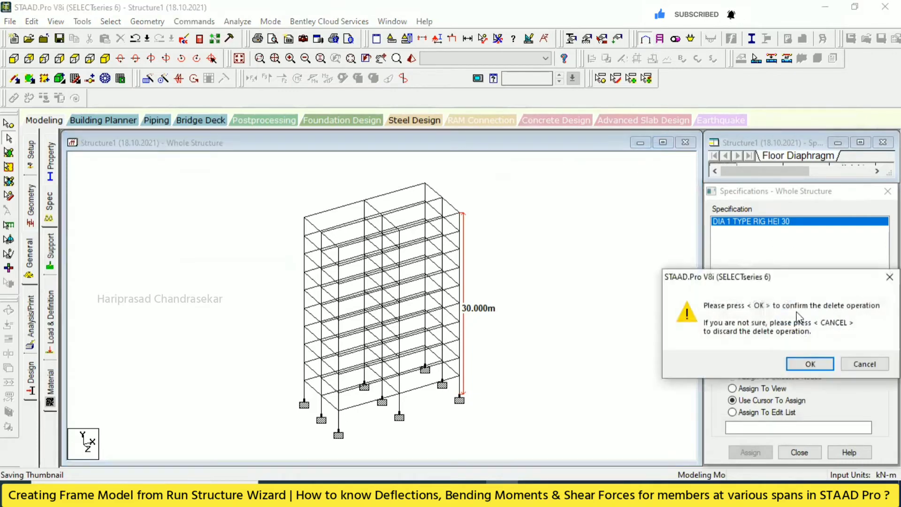
click(810, 364)
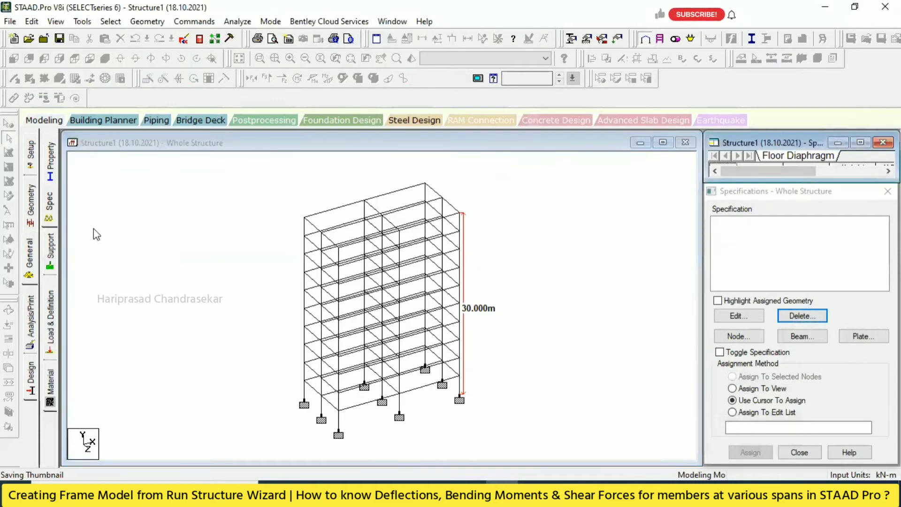
click(49, 249)
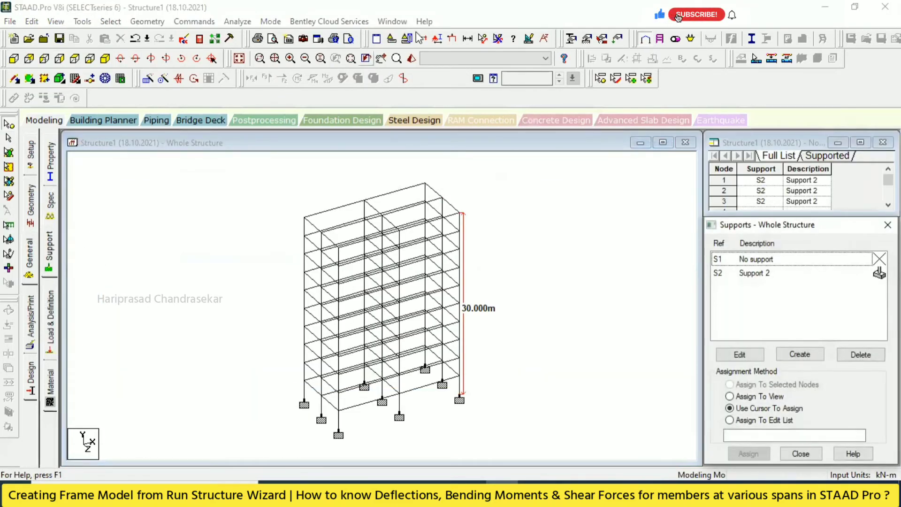
Save the structure without the floor diaphragm and run the analysis again
click(238, 21)
click(234, 34)
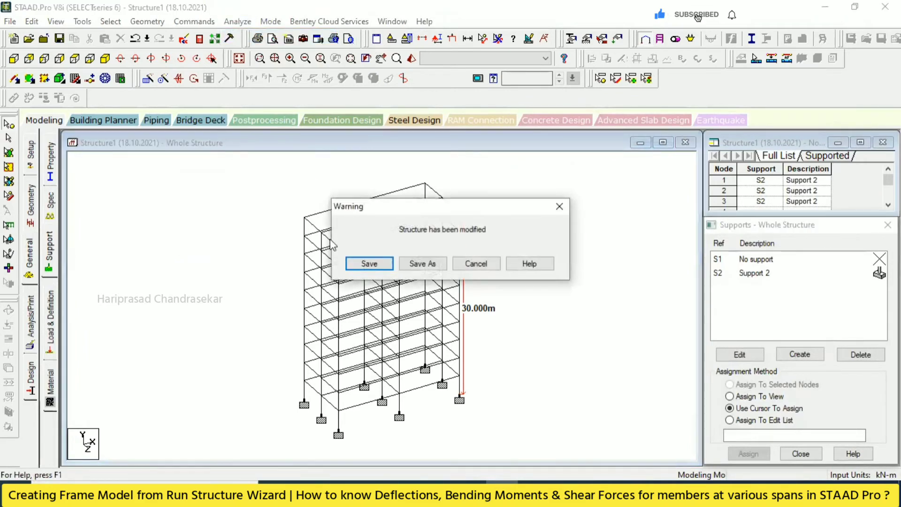
click(369, 262)
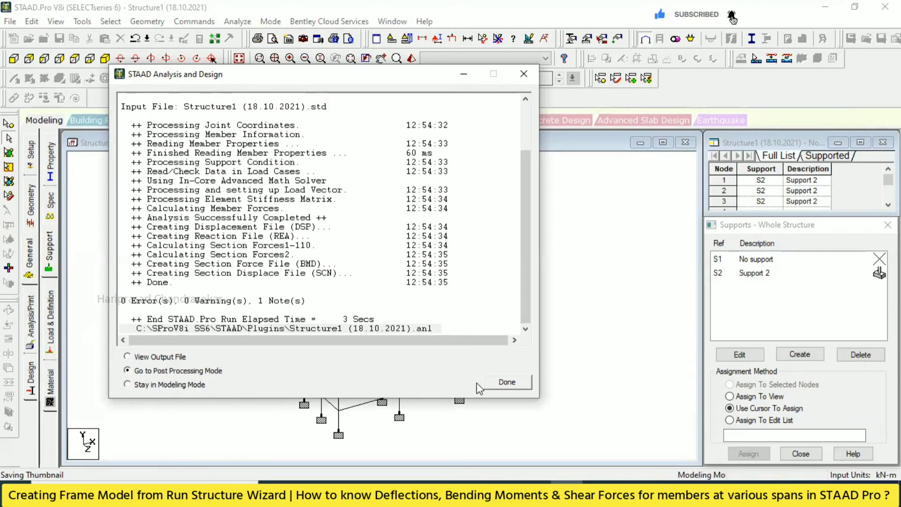
Finish the analysis in post-processing mode with load cases 1 DL and 2 LL selected and view the frame's displaced shape
click(502, 383)
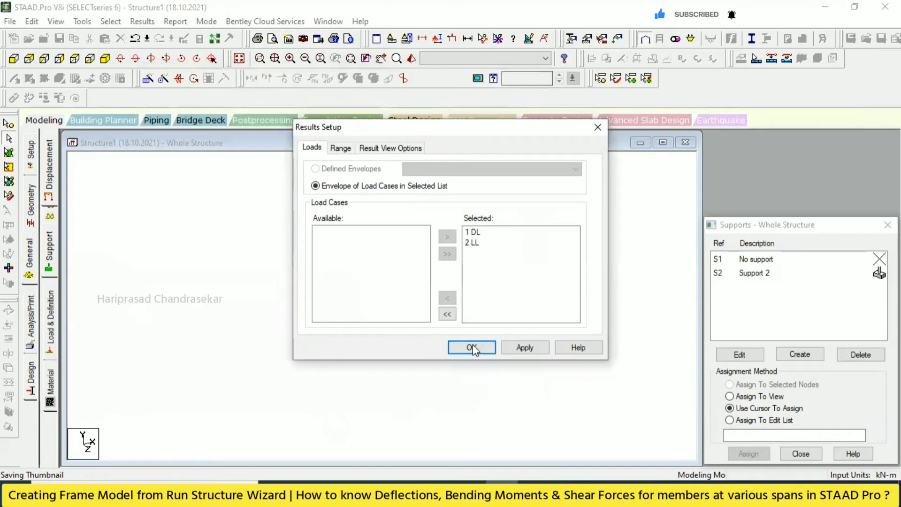
click(472, 347)
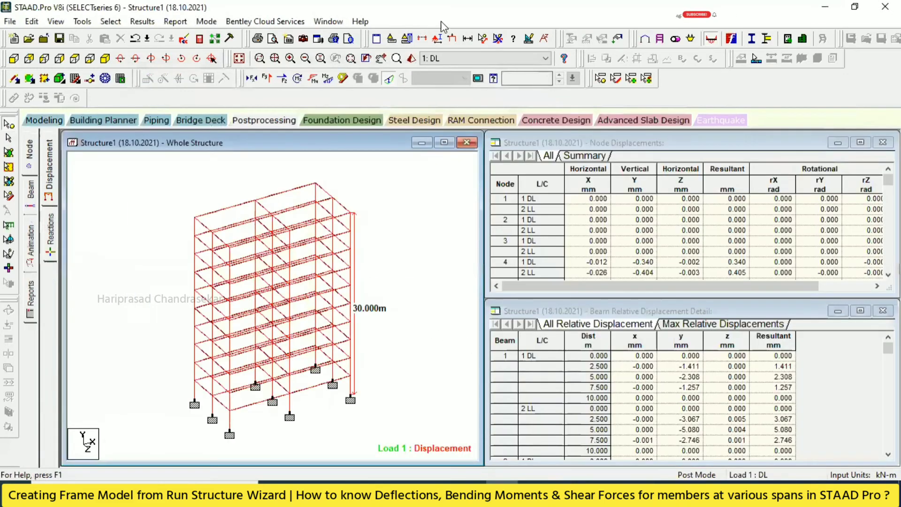
click(498, 38)
click(217, 178)
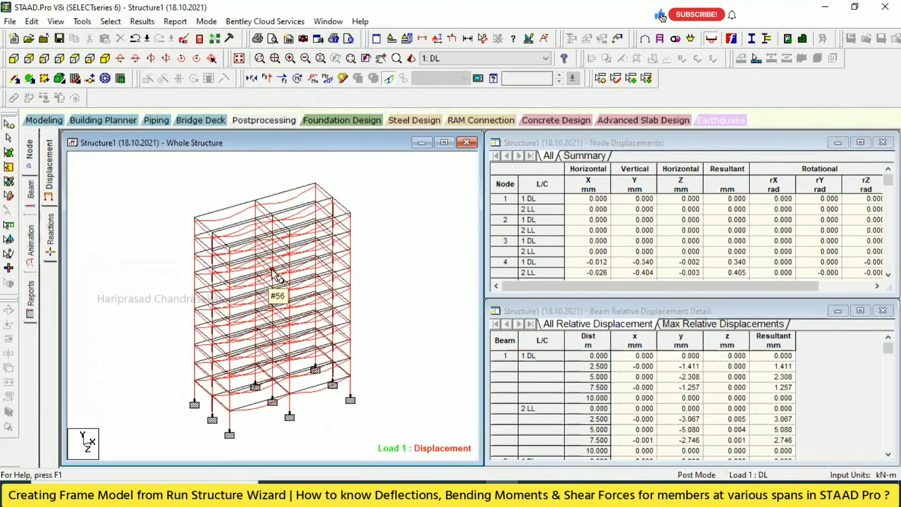
Display the support reactions and move two overlapping reaction labels into clear space beside the frame
click(55, 237)
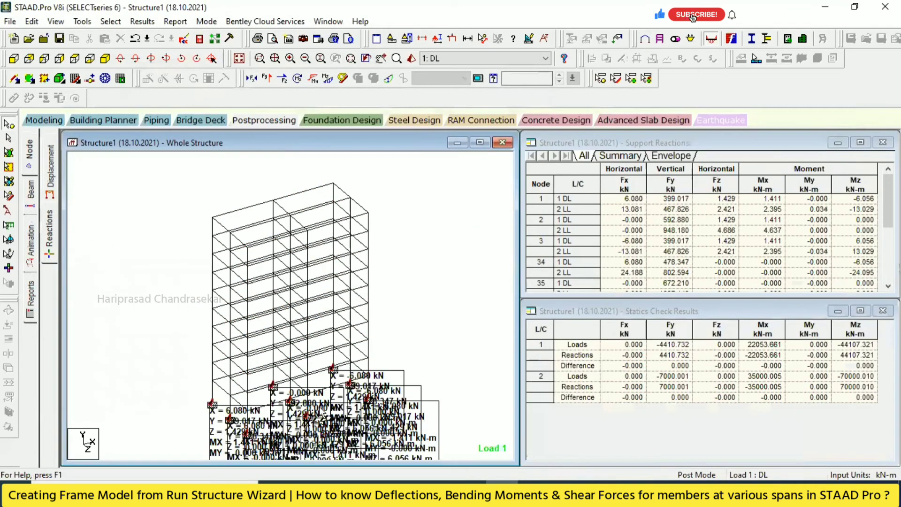
click(8, 210)
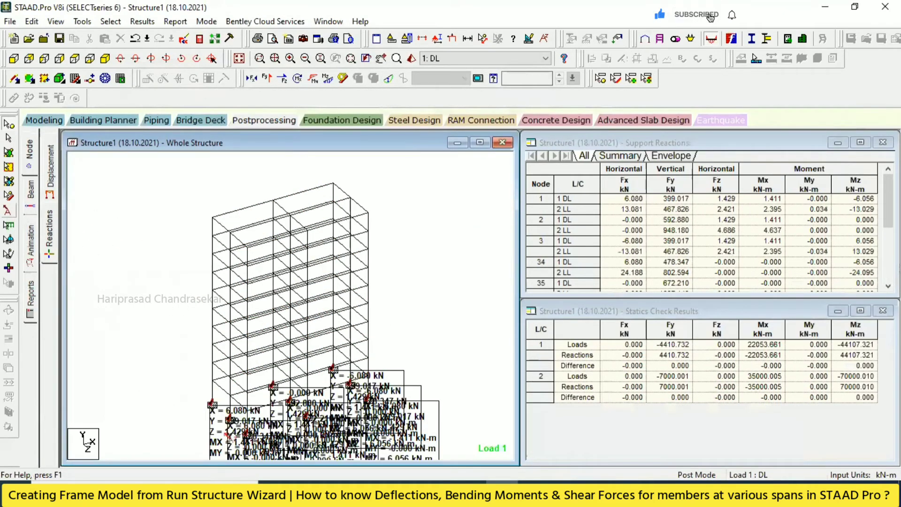
drag(220, 413, 134, 340)
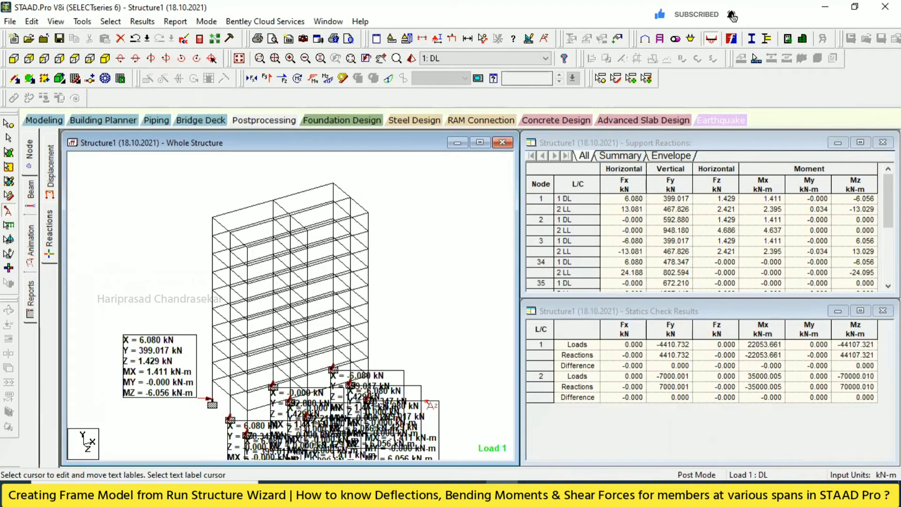
drag(362, 389, 408, 245)
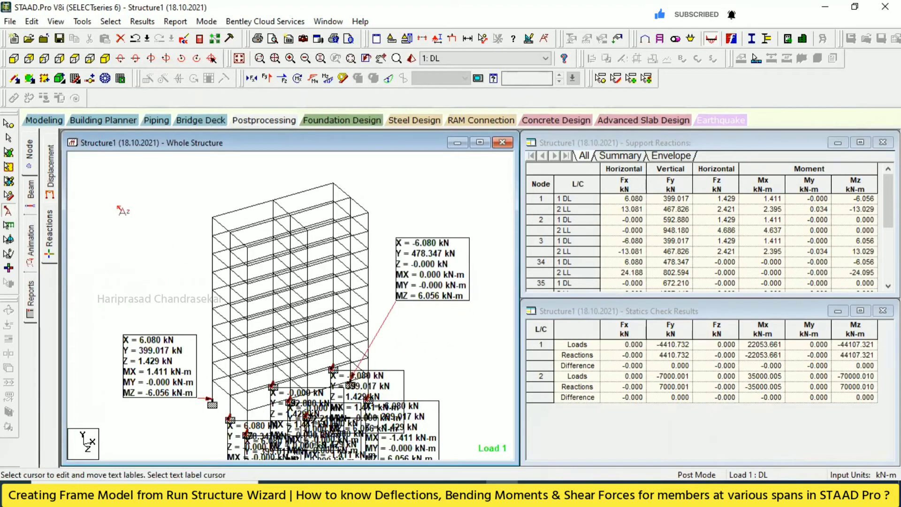
Animate the frame's deflection under load case 1: DL
click(31, 242)
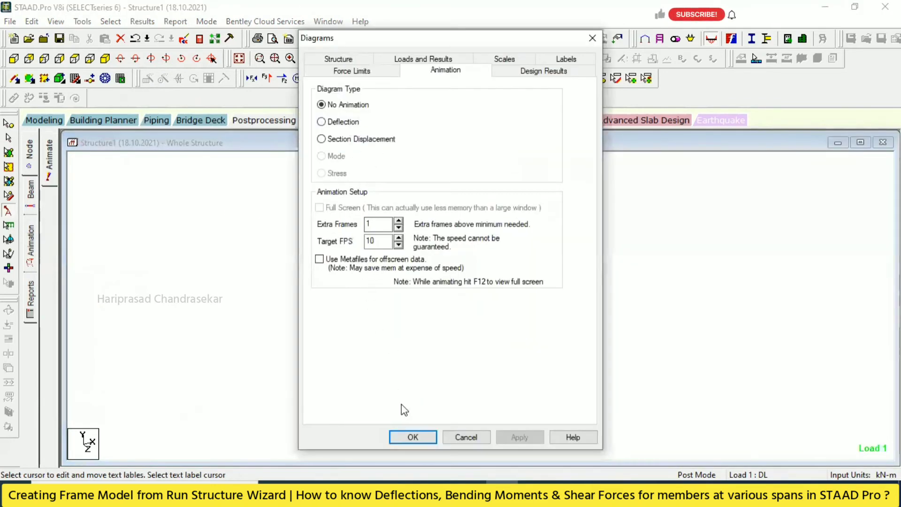
click(321, 122)
click(420, 436)
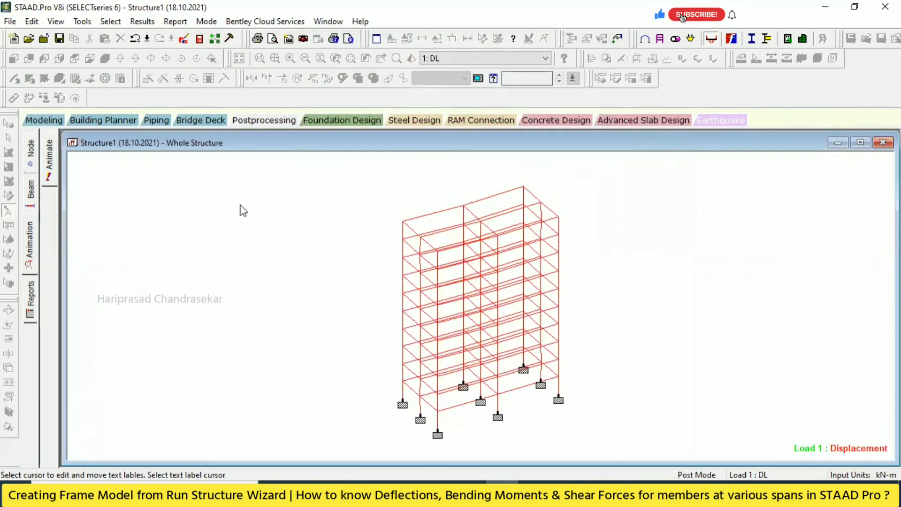
Return to modelling mode and examine beam 110's global Y deflection under 1:DL, with the section position at about 4.13 m
click(43, 120)
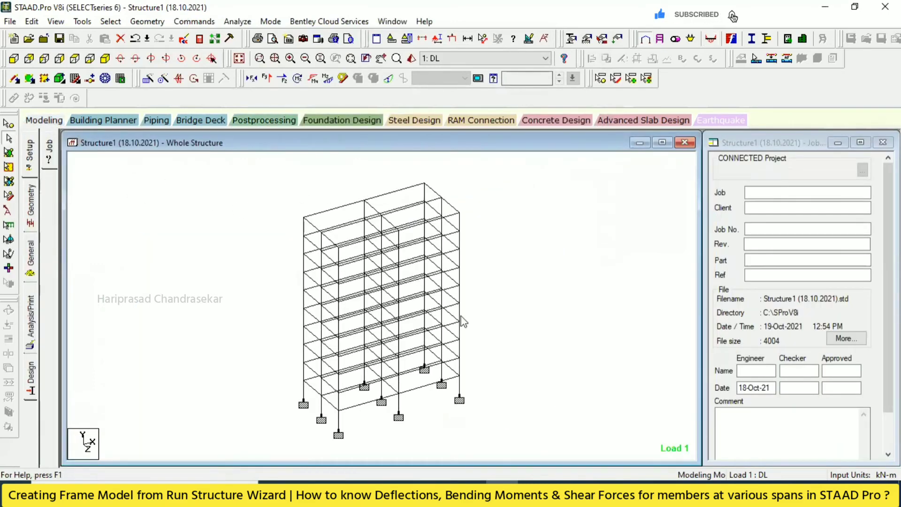
double_click(397, 314)
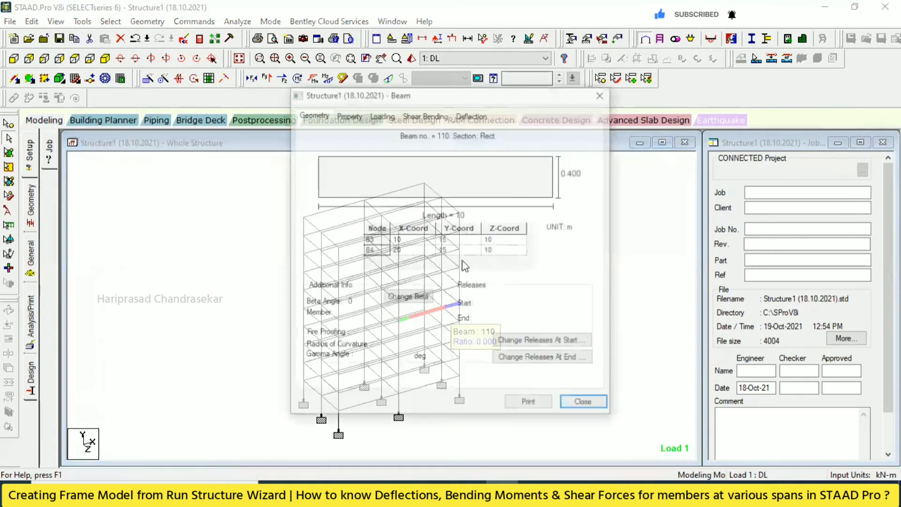
click(471, 114)
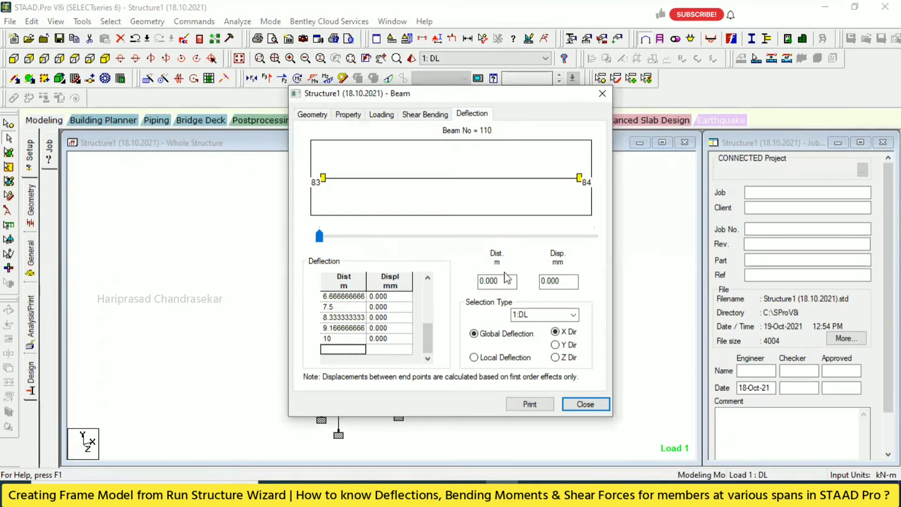
drag(320, 236, 395, 236)
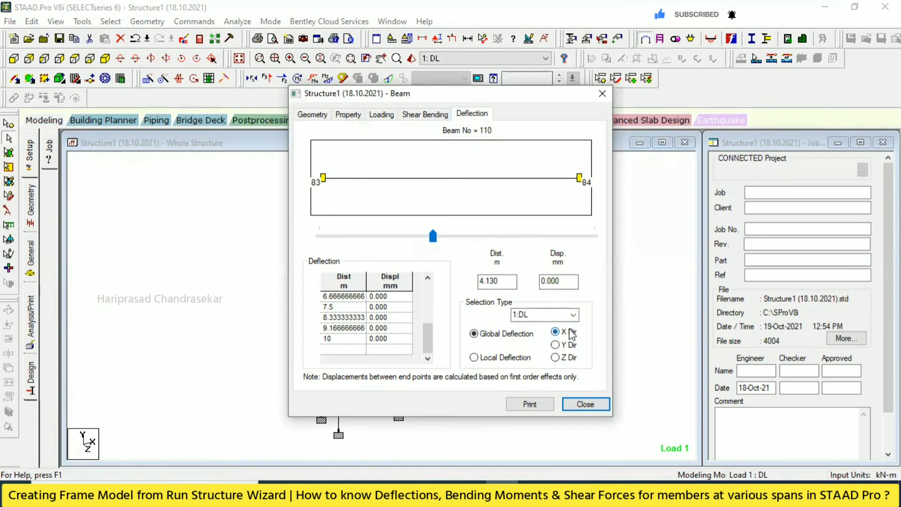
click(565, 348)
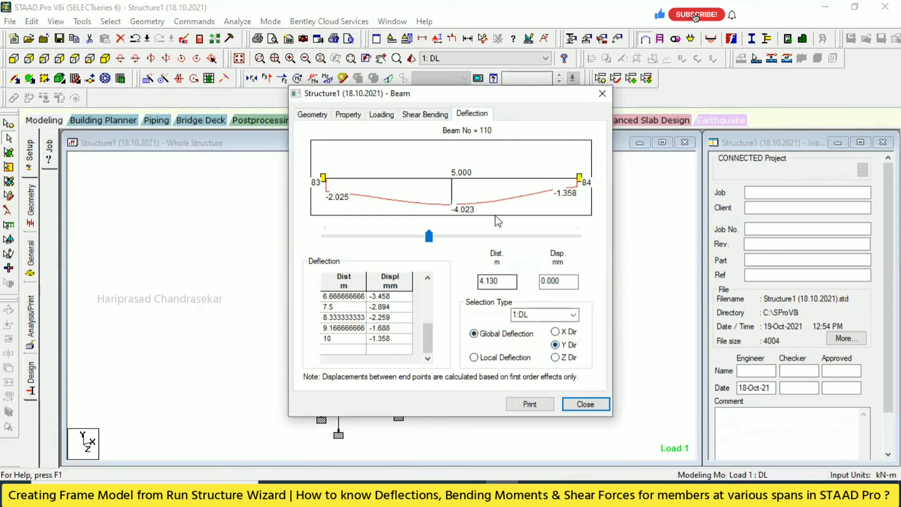
Examine beam 110's Bending-Z moment diagram under 1:DL at about 4.15 m along the span, then its Bending-Y diagram
click(436, 117)
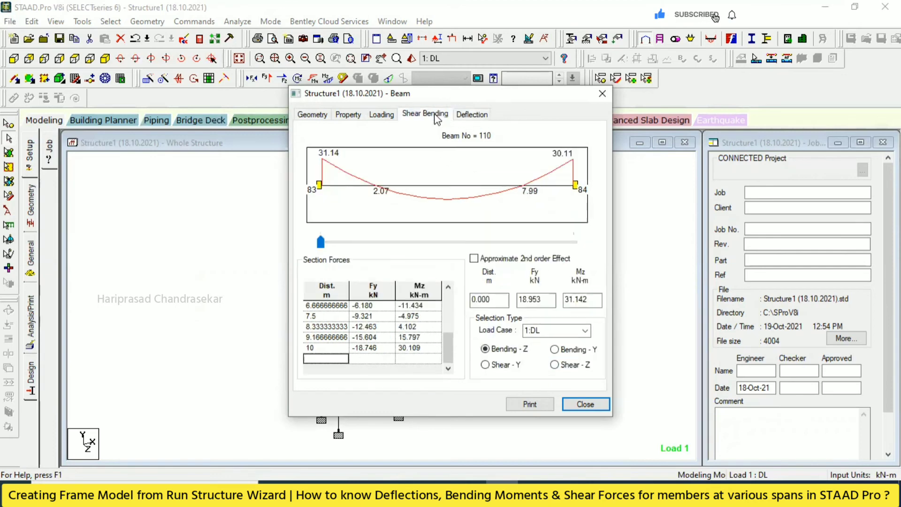
drag(327, 237, 427, 245)
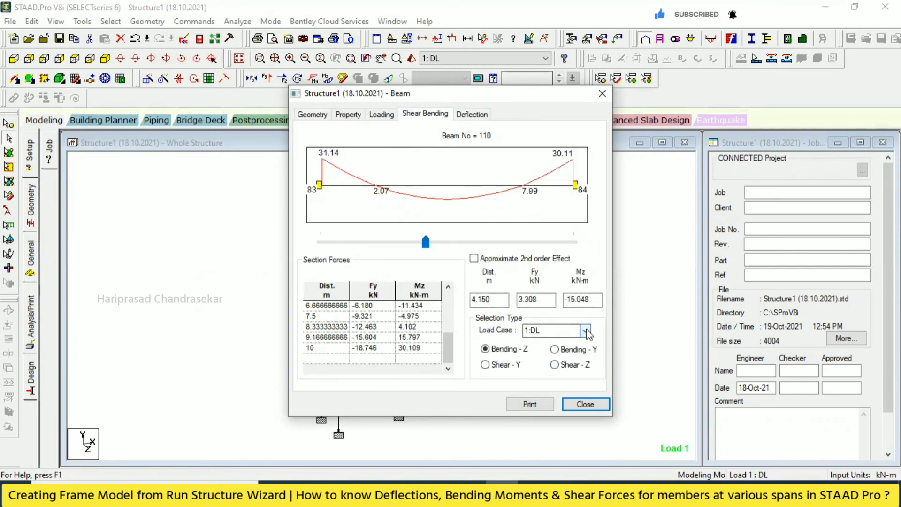
click(555, 349)
Examine beam 110's Shear-Y diagram under 1:DL at 2, 4, 6 and 8 m along the span, returning to 2 m
click(505, 364)
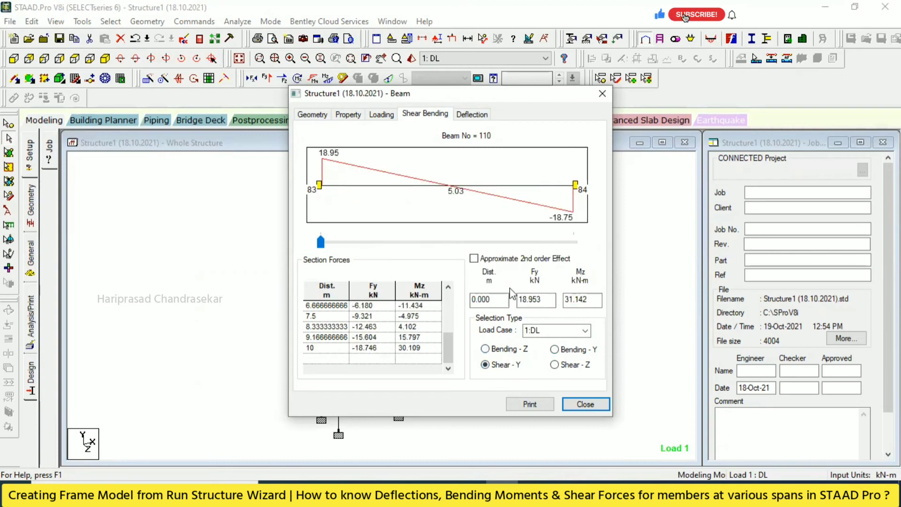
click(381, 241)
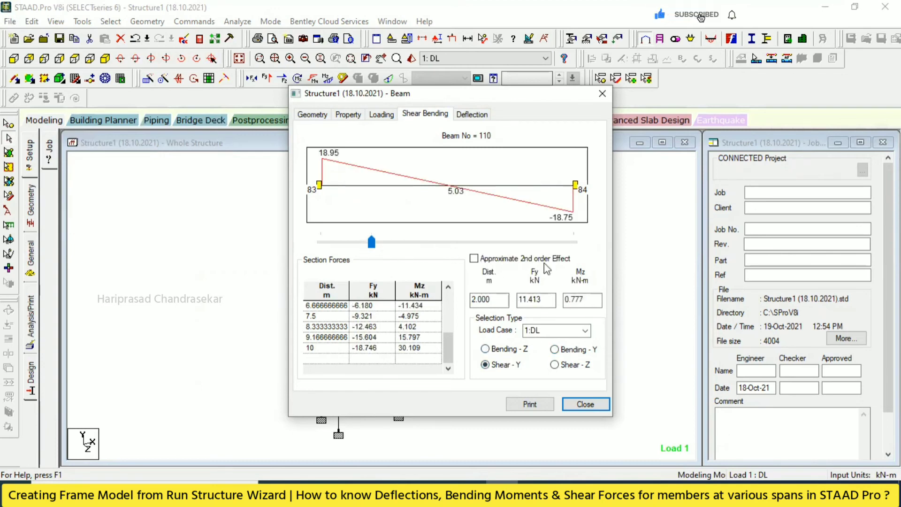
click(466, 243)
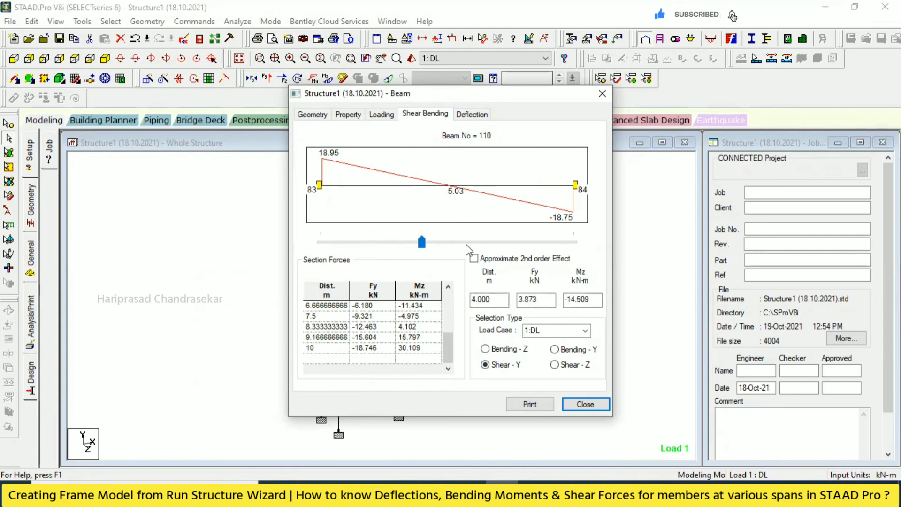
click(497, 242)
click(522, 245)
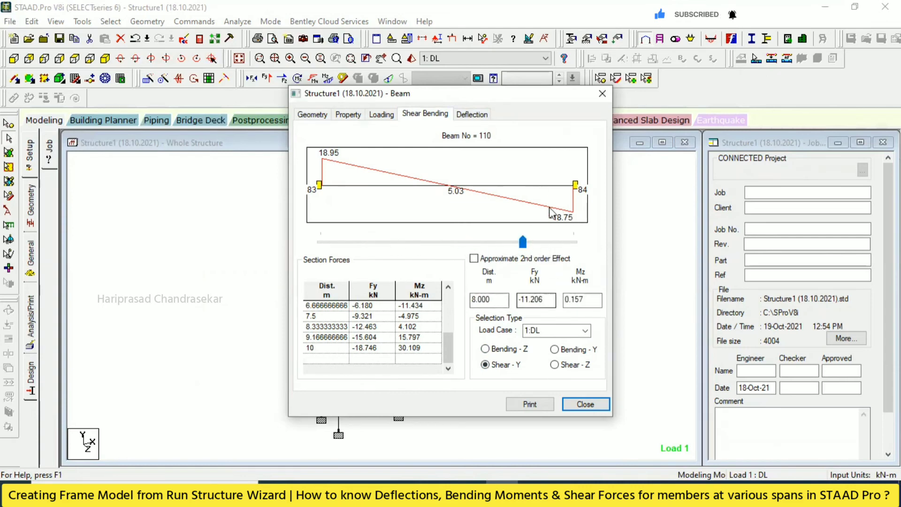
click(384, 243)
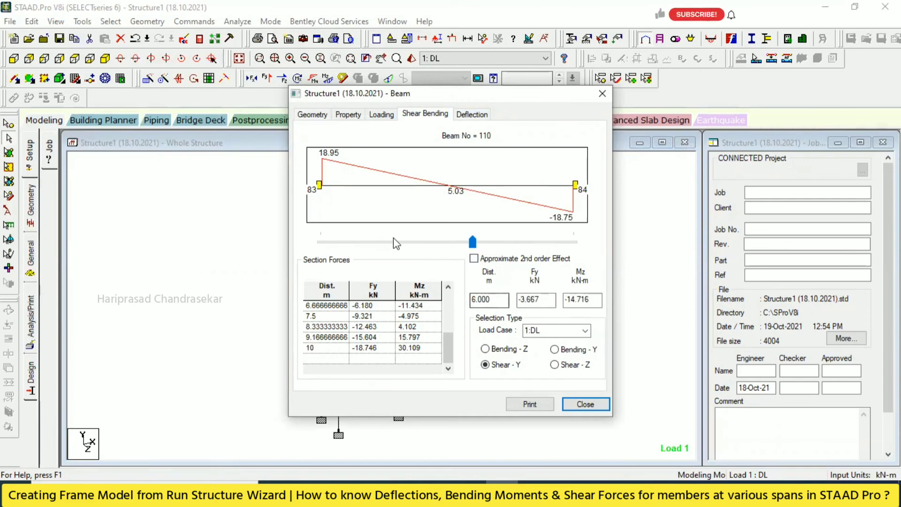
click(364, 242)
click(364, 242)
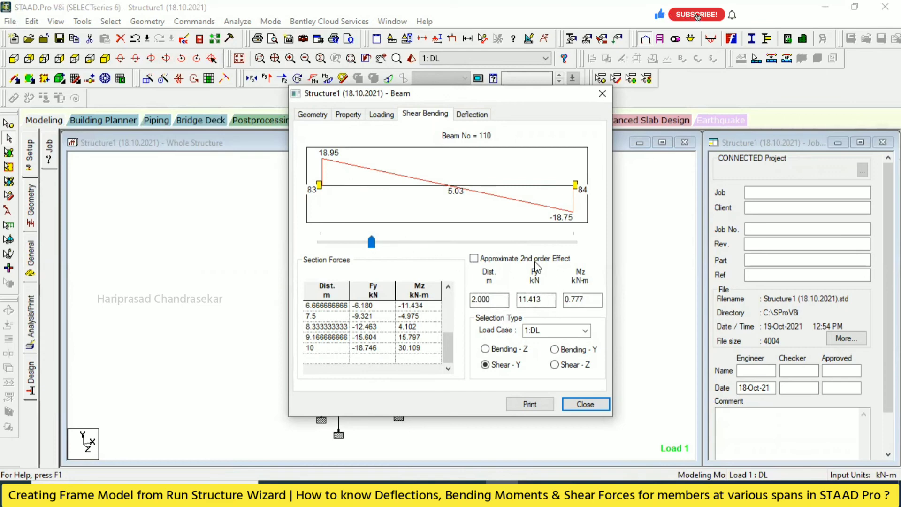
Examine beam 110's Shear-Y diagram under load case 2:LL and close the beam's details
click(540, 331)
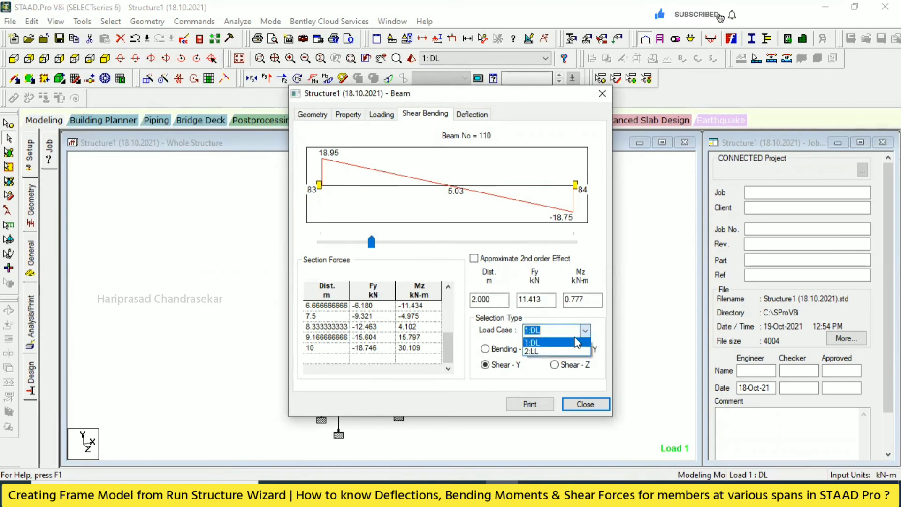
click(540, 349)
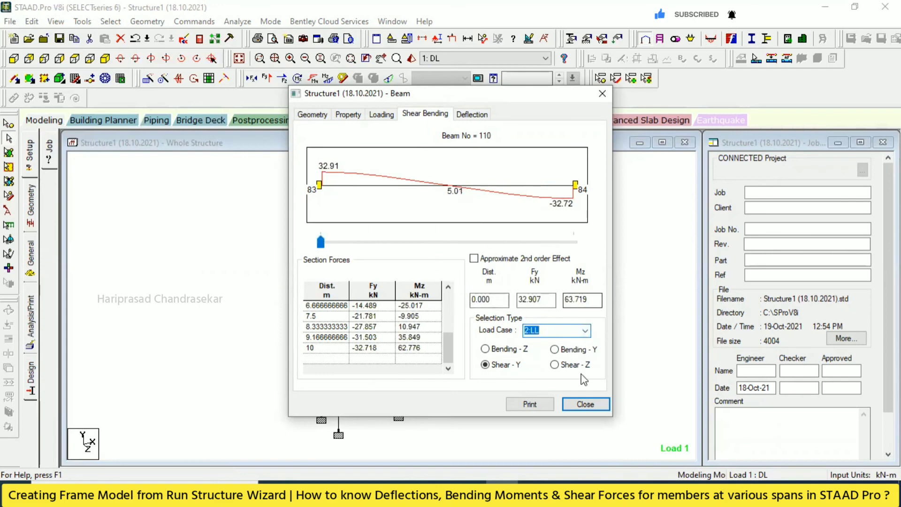
click(584, 405)
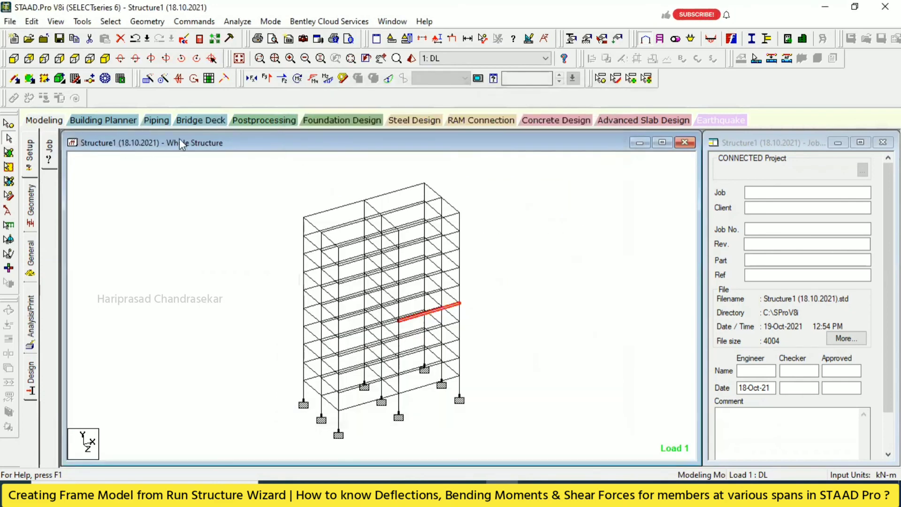
Examine the loading, property and geometry details of beam 20 on the roof level and close them
double_click(399, 190)
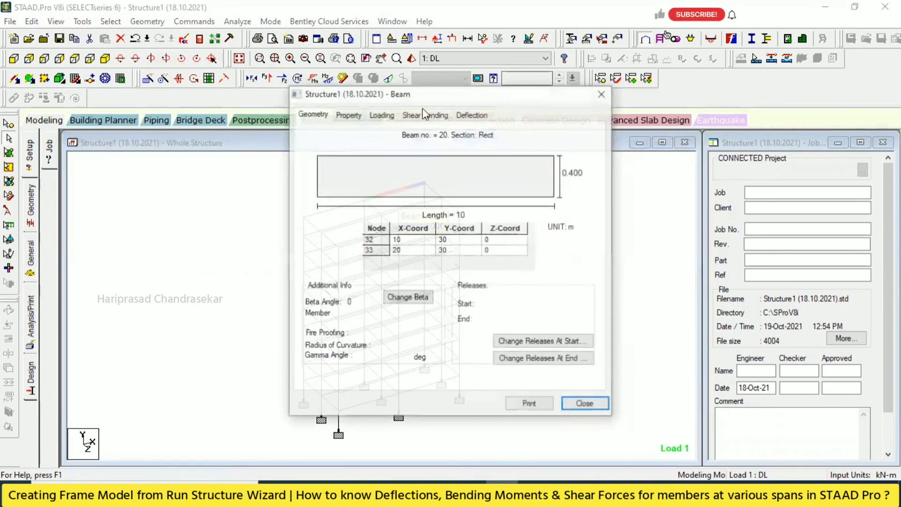
click(382, 116)
click(348, 116)
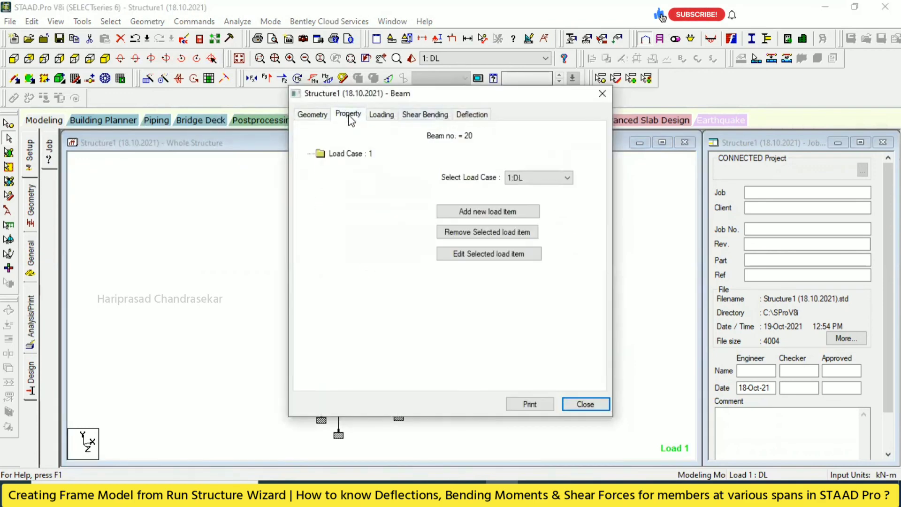
click(308, 115)
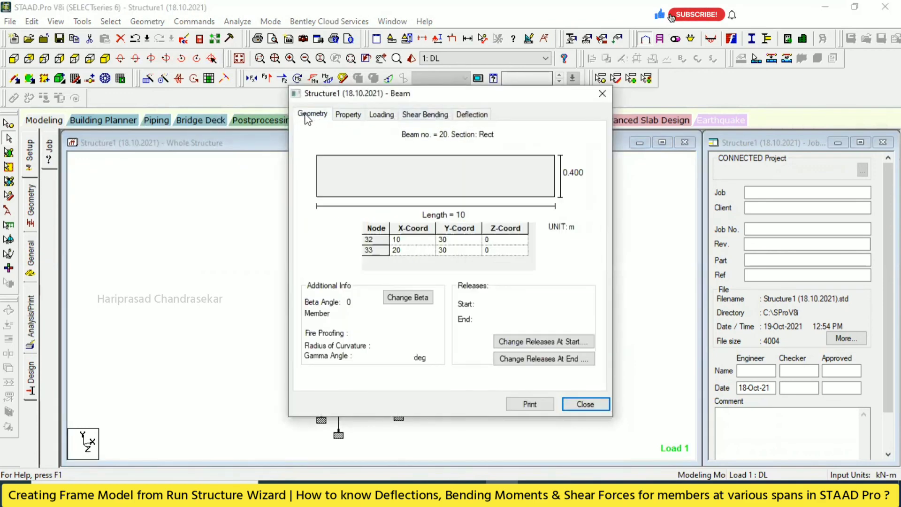
click(601, 95)
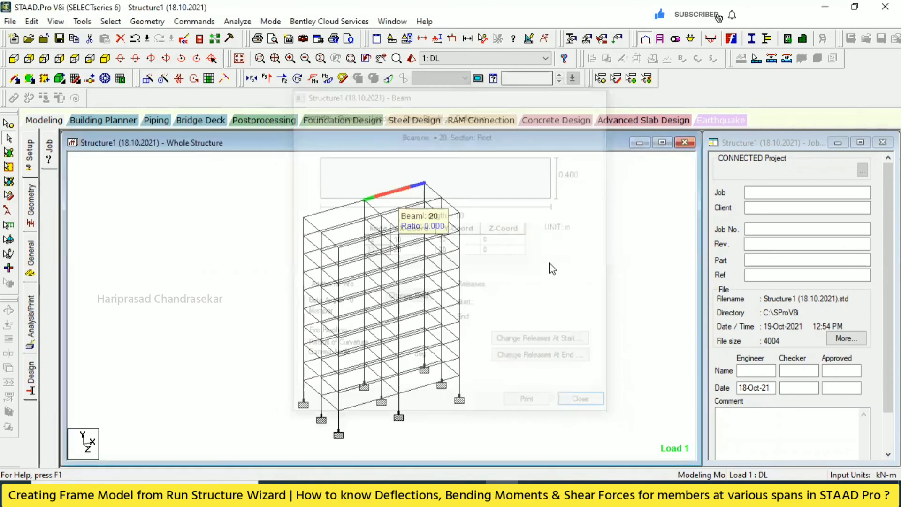